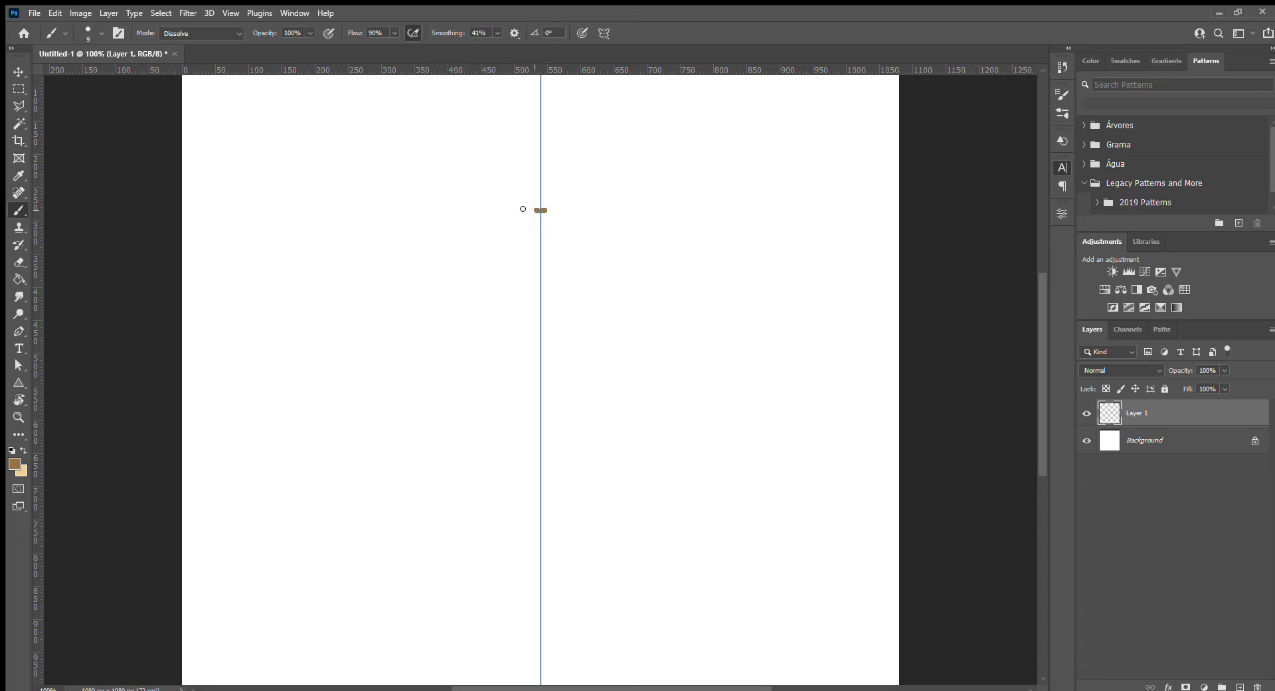
# Draw the mirrored brown outline of the cat's head, ears, eyes, legs and skirt edge
pyautogui.hotkey('ctrl', 'z')
pyautogui.moveTo(563, 258)
pyautogui.mouseDown()
pyautogui.moveTo(521, 370)
pyautogui.moveTo(506, 261)
pyautogui.moveTo(449, 372)
pyautogui.mouseUp()
pyautogui.press('e')
pyautogui.click(487, 312)
pyautogui.press('b')
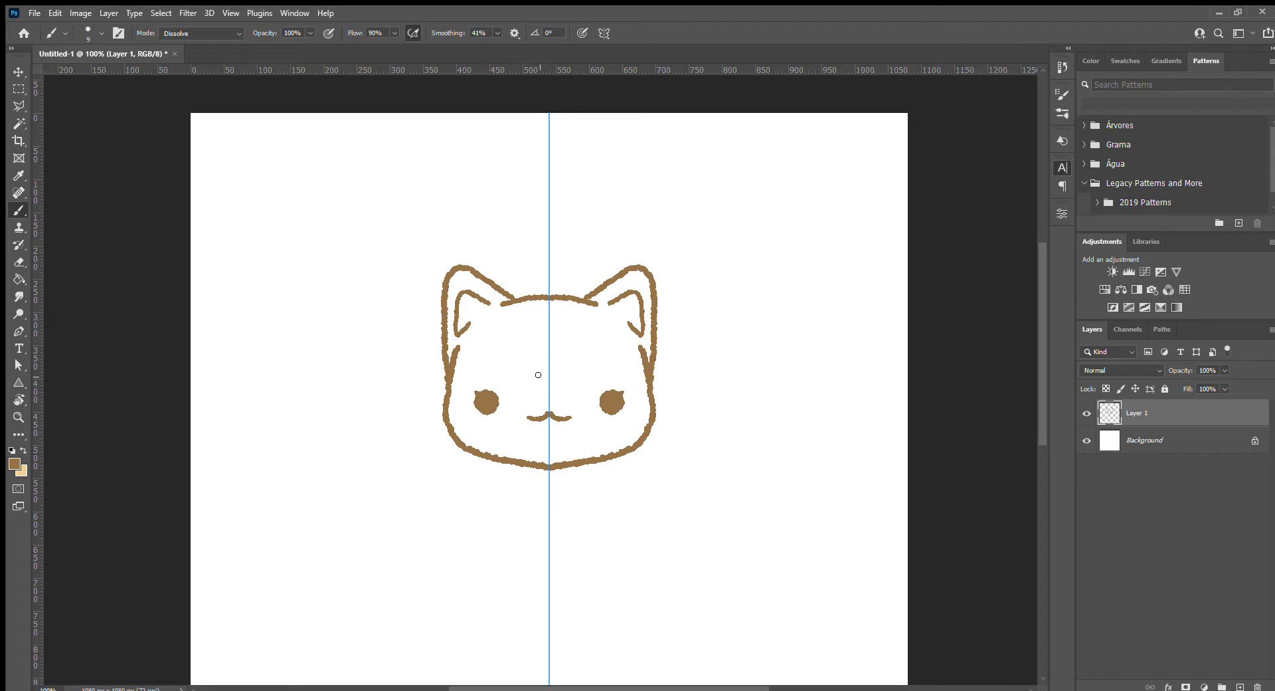
pyautogui.moveTo(499, 281); pyautogui.dragTo(489, 281)
pyautogui.scroll(-1, 518, 332)
pyautogui.moveTo(534, 342); pyautogui.dragTo(531, 418)
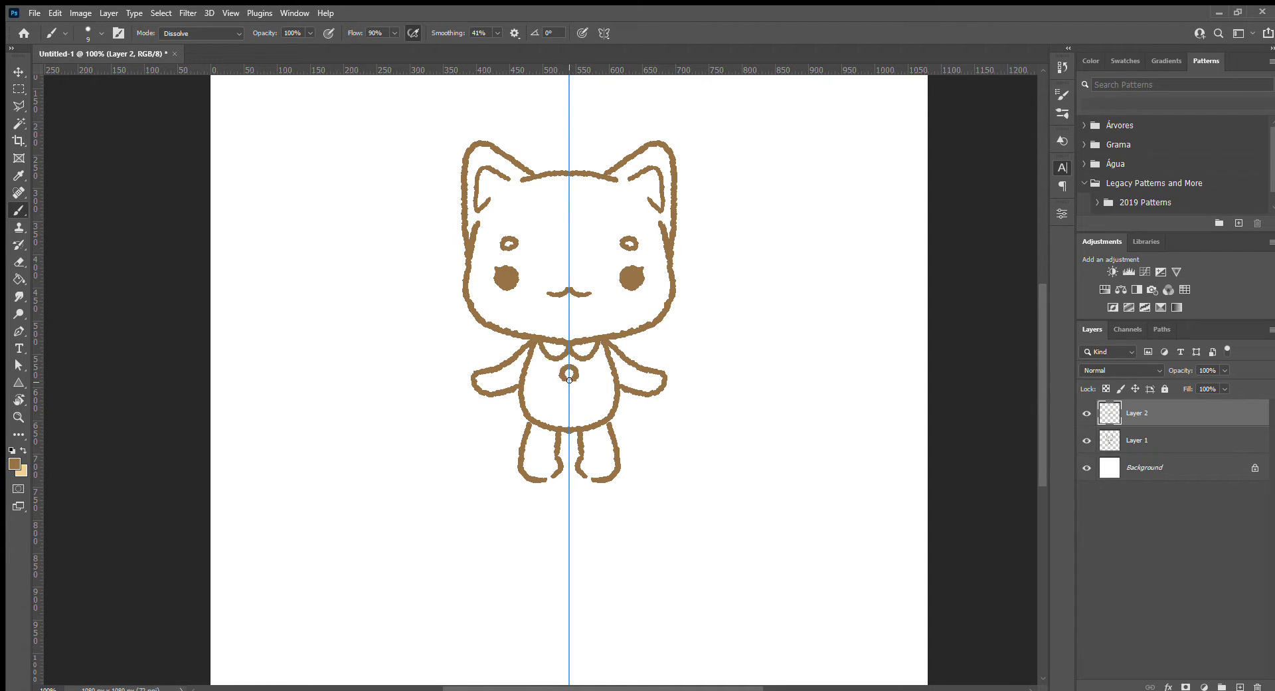
pyautogui.moveTo(640, 392); pyautogui.dragTo(576, 434)
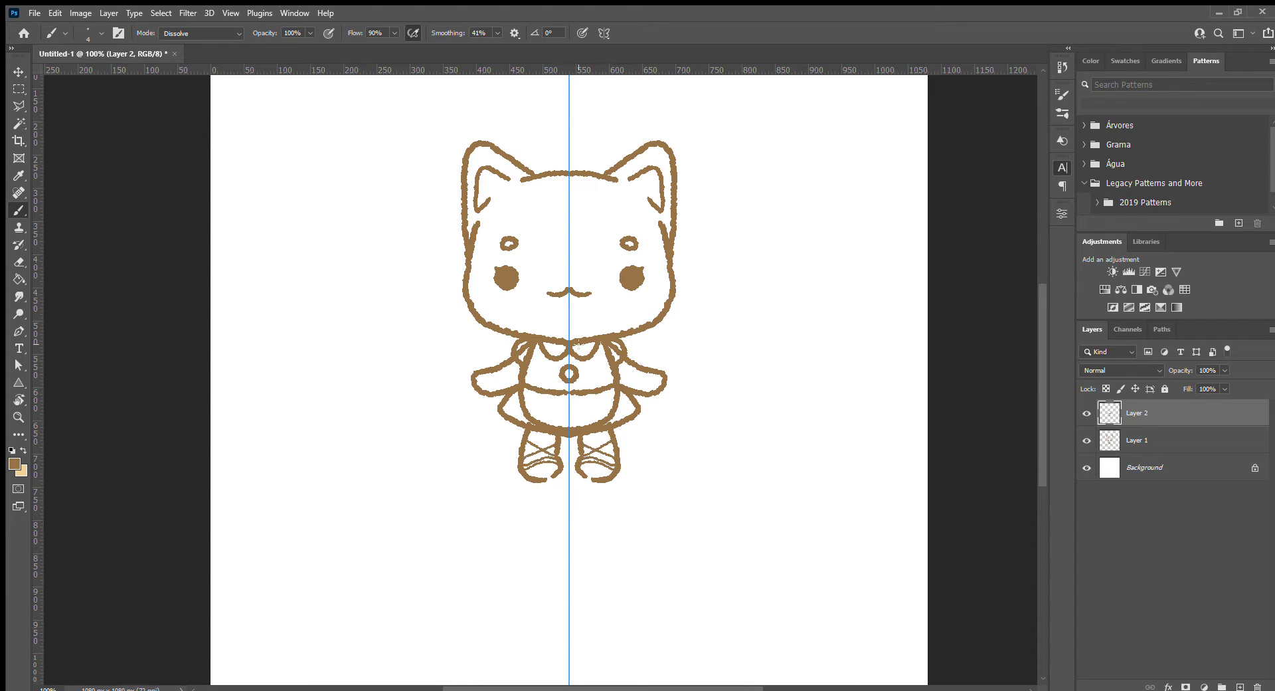
# Erase stray marks on the lower layer and add a new layer above the background
pyautogui.hotkey('ctrl', '0')
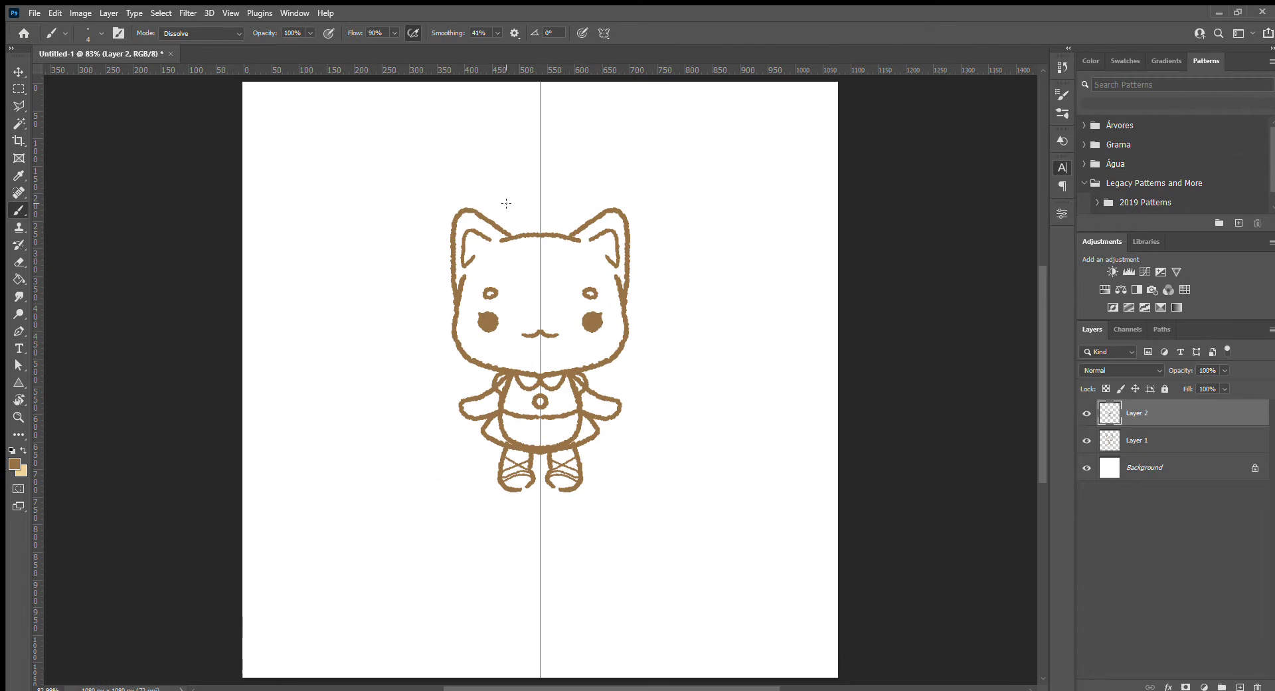
pyautogui.hotkey('alt', '[')
pyautogui.press('e')
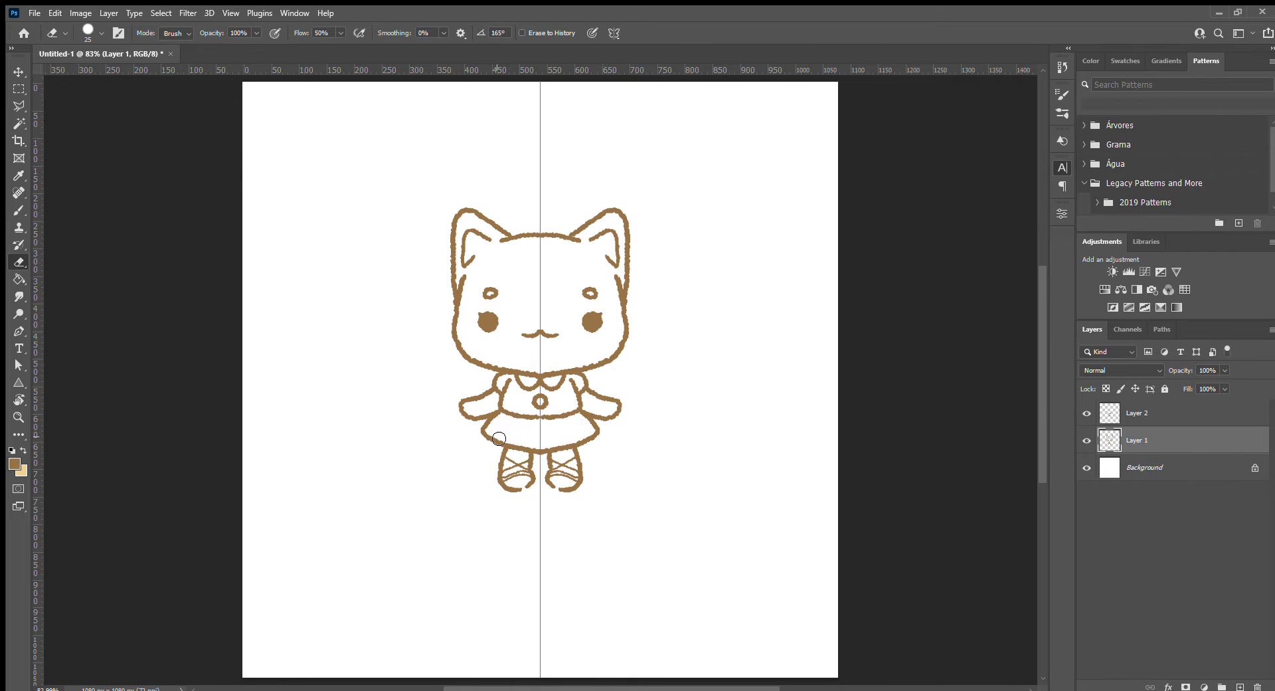
pyautogui.hotkey('alt', ']')
pyautogui.press('b')
pyautogui.click(1096, 450)
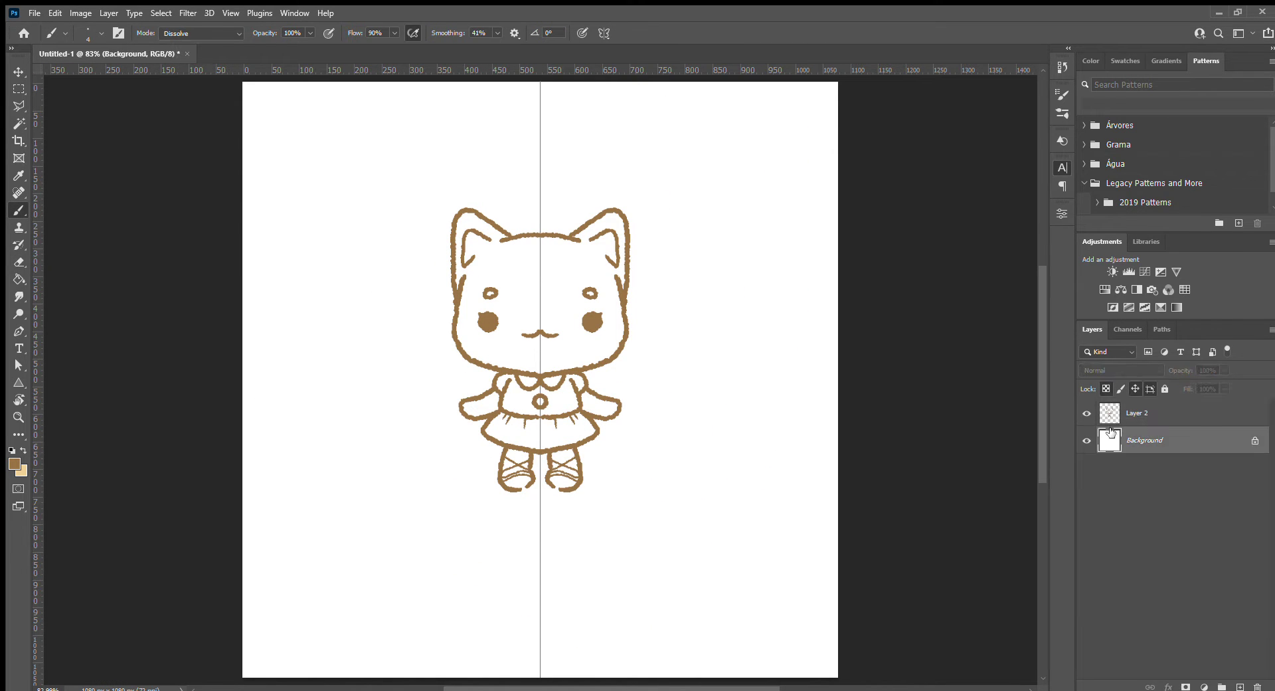
pyautogui.hotkey('ctrl', 'shift', 'alt', 'n')
# Paint a cream base inside the cat's ears, head, face and both arms
pyautogui.press('i')
pyautogui.press('x')
pyautogui.click(803, 467)
pyautogui.hotkey('ctrl', ';')
pyautogui.press('b')
pyautogui.hotkey('ctrl', '+')
pyautogui.hotkey('ctrl', '+')
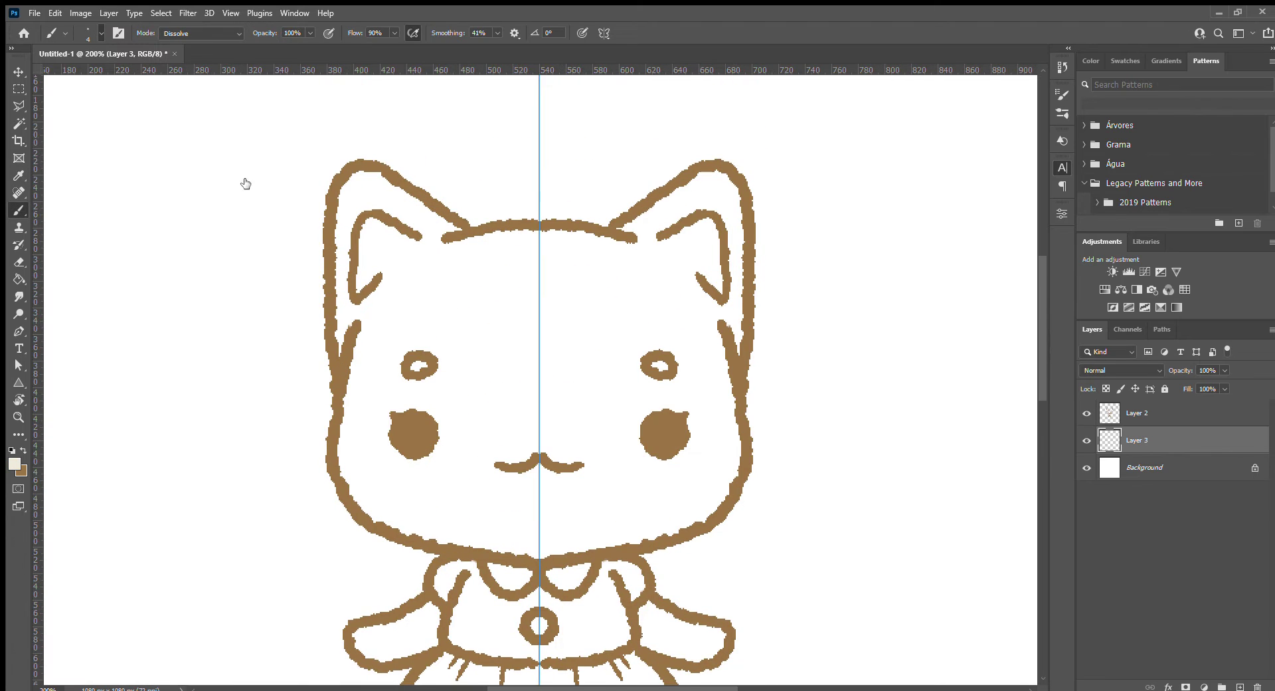
pyautogui.press(']')
pyautogui.press(']')
pyautogui.press(']')
pyautogui.moveTo(426, 218); pyautogui.dragTo(342, 338)
pyautogui.moveTo(441, 242); pyautogui.dragTo(552, 237)
pyautogui.hotkey('alt', 'shift', 'n')
pyautogui.moveTo(346, 459)
pyautogui.mouseDown()
pyautogui.moveTo(413, 531)
pyautogui.moveTo(515, 384)
pyautogui.mouseUp()
pyautogui.press(']')
pyautogui.press(']')
pyautogui.press(']')
pyautogui.moveTo(419, 617)
pyautogui.mouseDown()
pyautogui.moveTo(469, 399)
pyautogui.moveTo(436, 435)
pyautogui.moveTo(478, 415)
pyautogui.mouseUp()
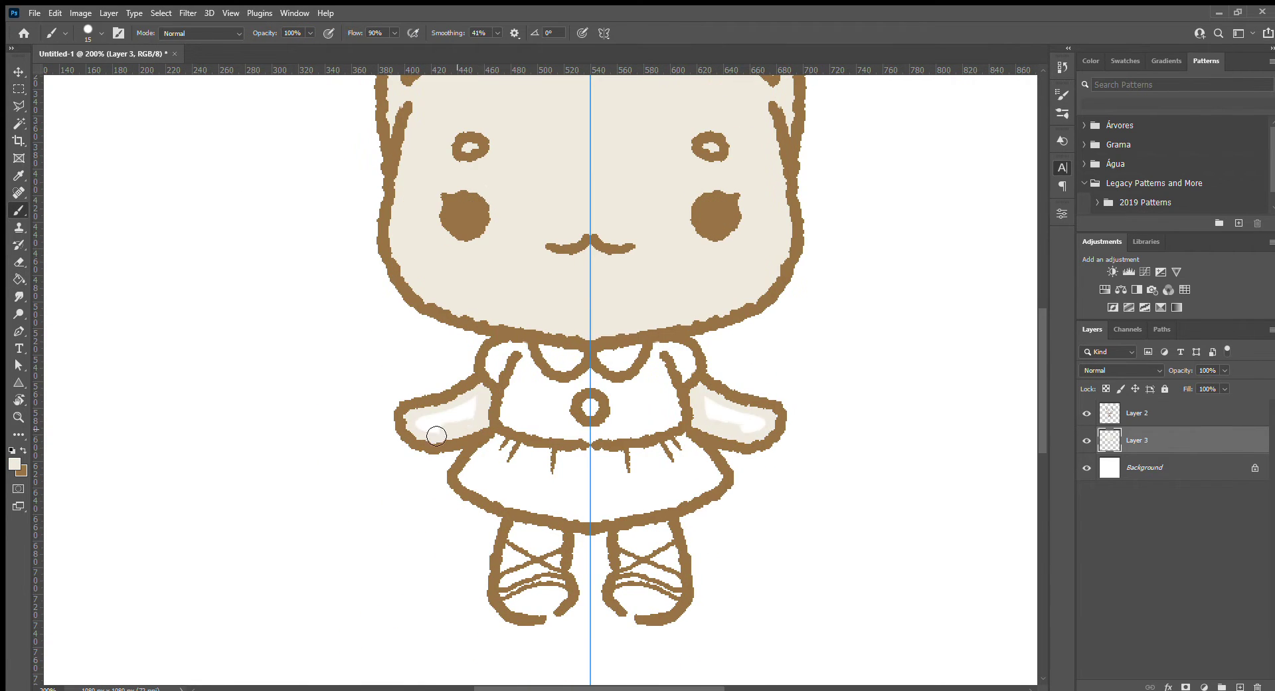
# On a clipped layer, paint tan fur: a V across the lower face and bands along ears and head
pyautogui.hotkey('ctrl', 'shift', 'alt', 'n')
pyautogui.scroll(3, 494, 377)
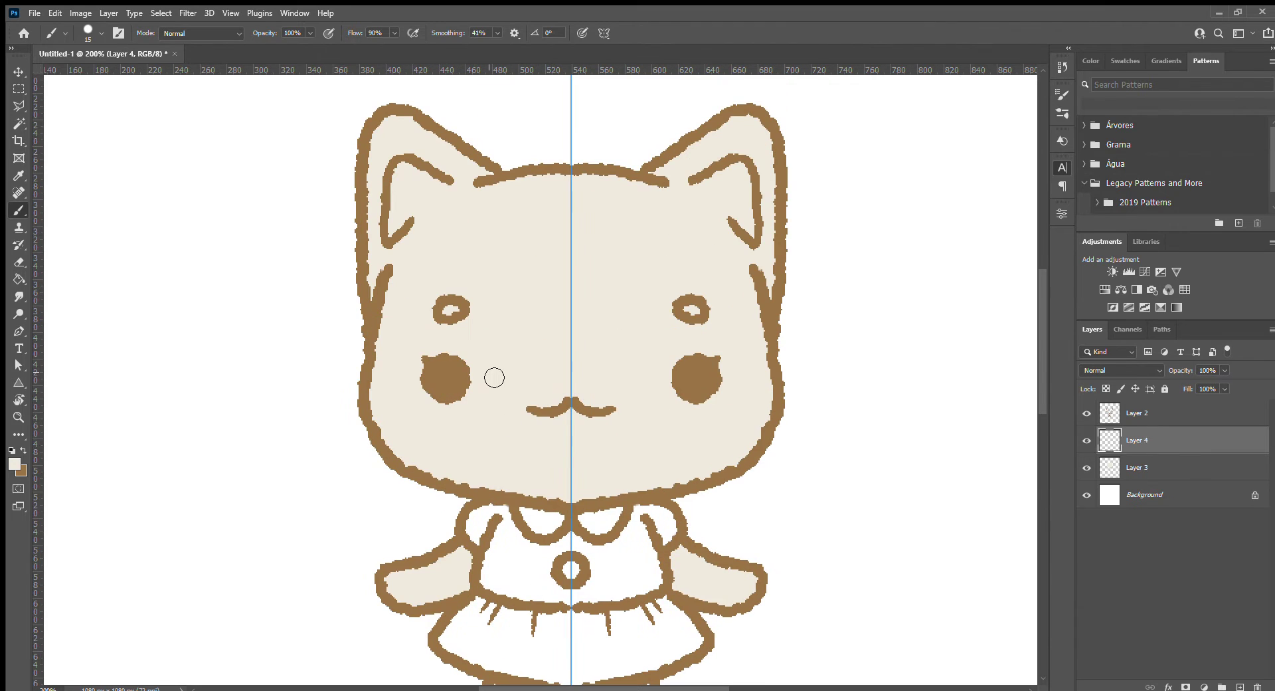
pyautogui.hotkey('ctrl', 'alt', 'g')
pyautogui.press('b')
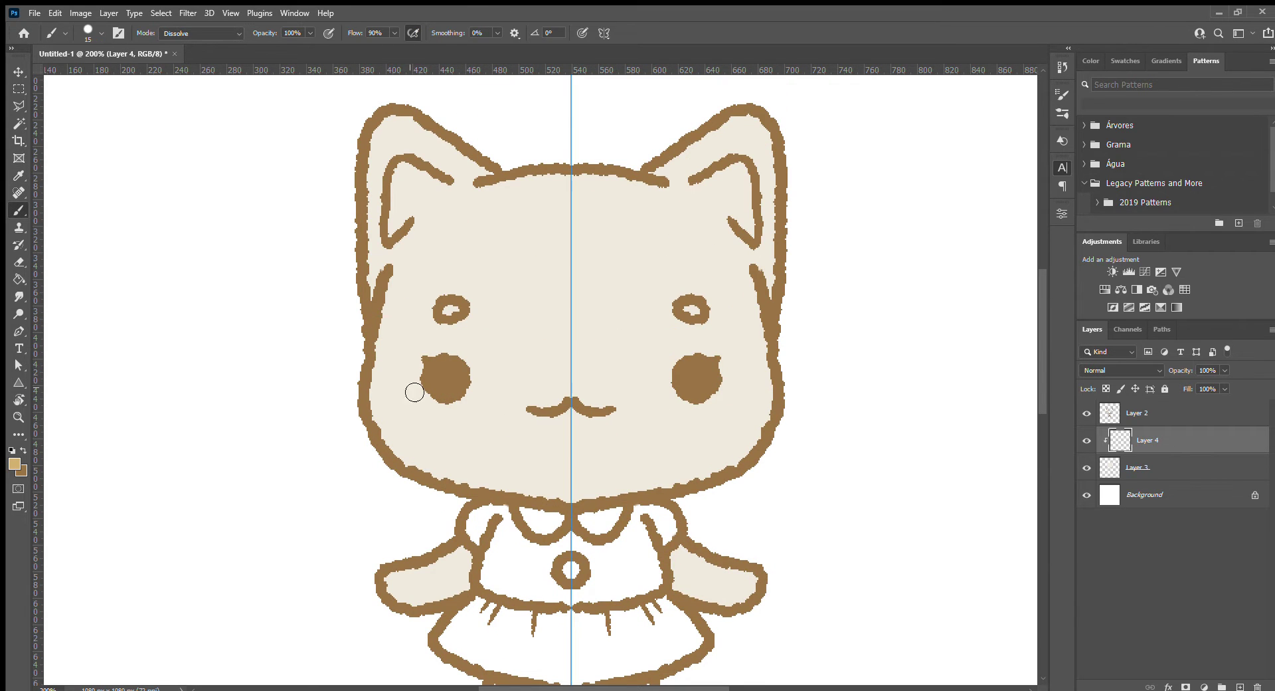
pyautogui.moveTo(385, 457); pyautogui.dragTo(570, 340)
pyautogui.moveTo(492, 177)
pyautogui.mouseDown()
pyautogui.moveTo(435, 137)
pyautogui.moveTo(376, 301)
pyautogui.moveTo(392, 442)
pyautogui.mouseUp()
pyautogui.press('g')
pyautogui.click(504, 237)
pyautogui.scroll(-2, 499, 260)
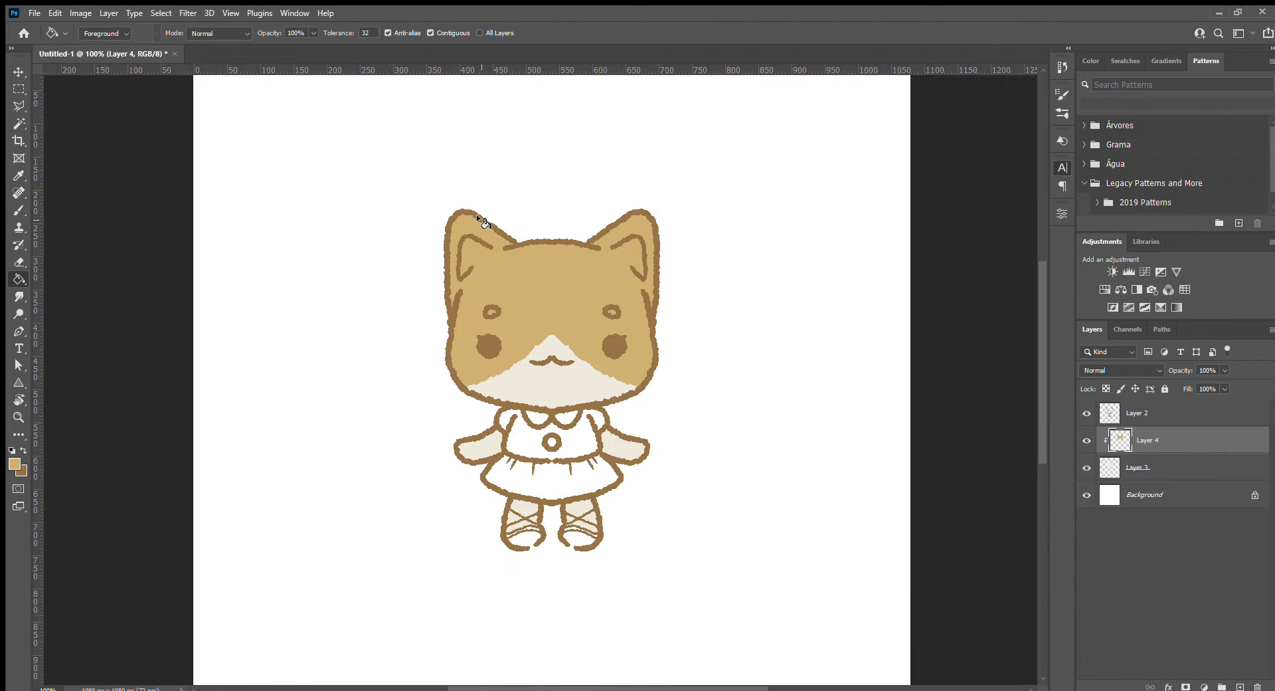
pyautogui.press('b')
pyautogui.moveTo(424, 491); pyautogui.dragTo(452, 512)
pyautogui.scroll(-5, 474, 399)
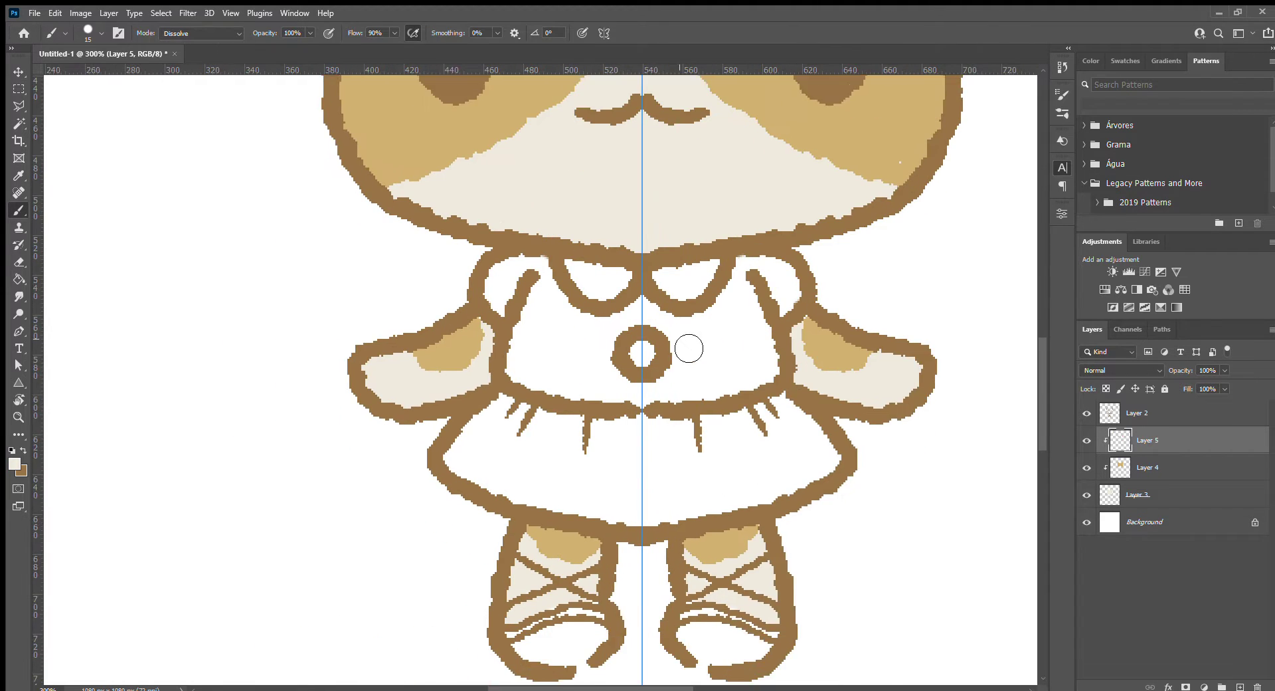
# Fill the cat's shirt mint and paint both shoe soles red
pyautogui.moveTo(419, 245); pyautogui.dragTo(468, 343)
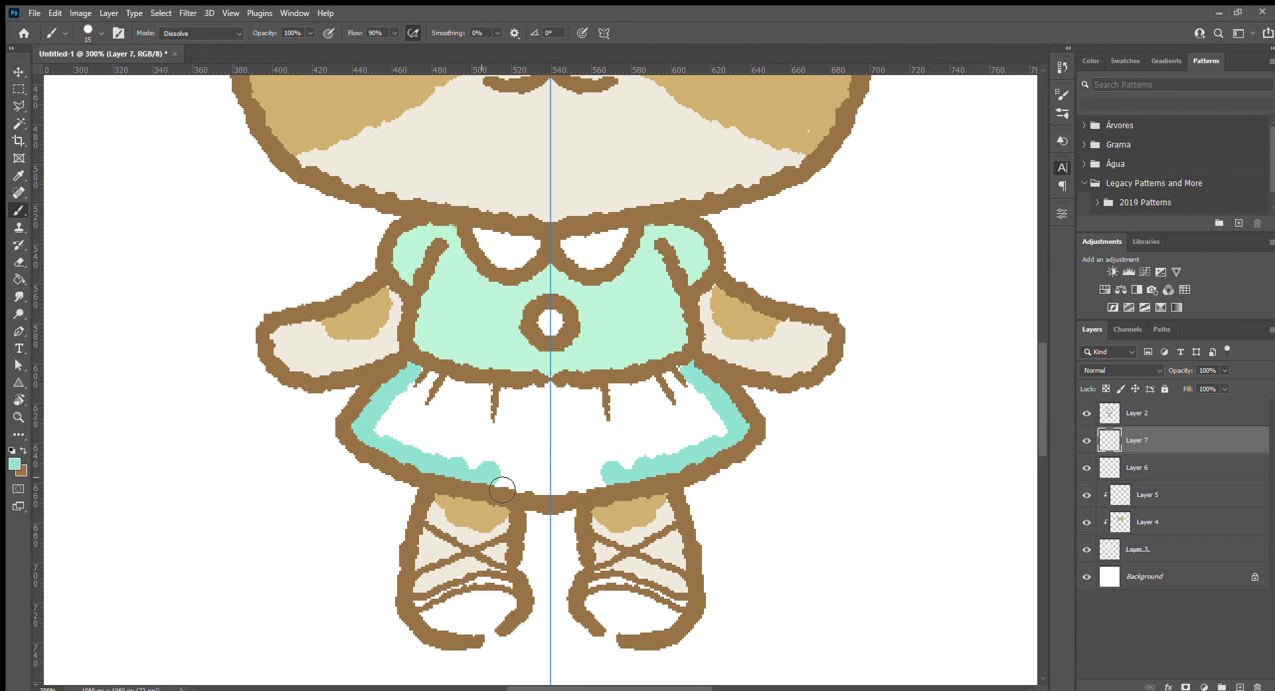
pyautogui.click(463, 418)
pyautogui.press('i')
pyautogui.press('b')
pyautogui.moveTo(432, 604); pyautogui.dragTo(506, 595)
pyautogui.keyDown('alt'); pyautogui.click(643, 532); pyautogui.keyUp('alt')
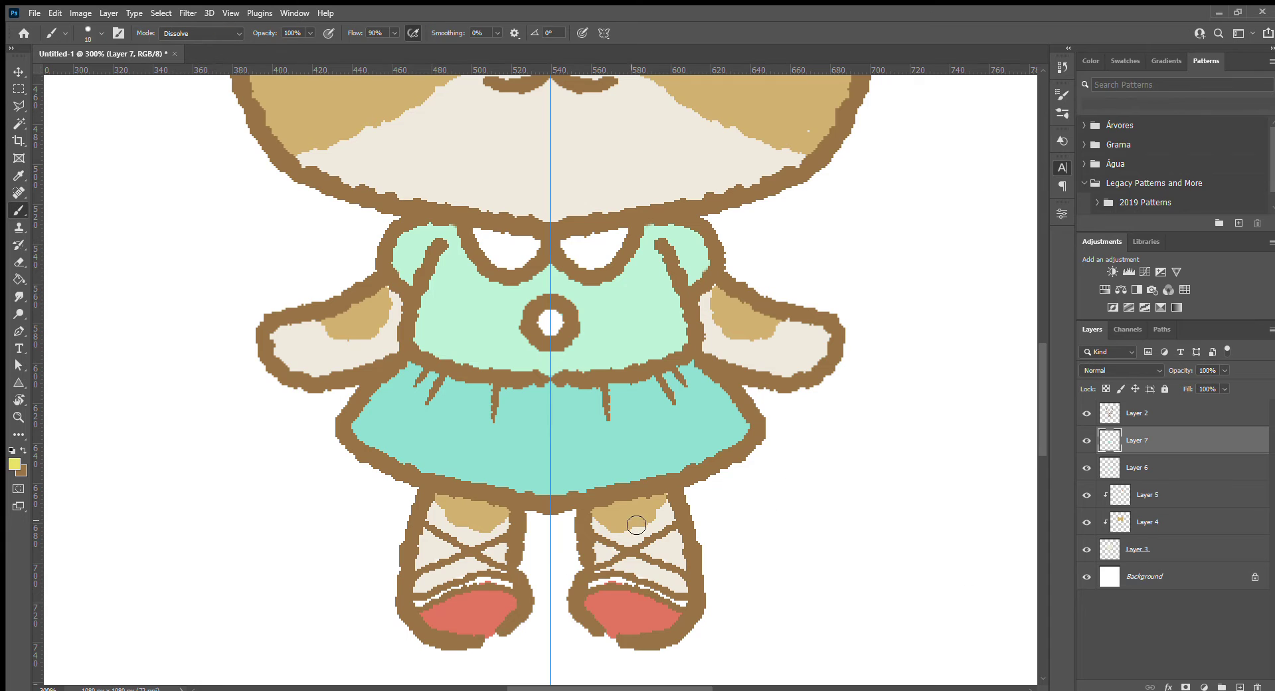
pyautogui.hotkey('ctrl', '-')
pyautogui.hotkey('ctrl', '-')
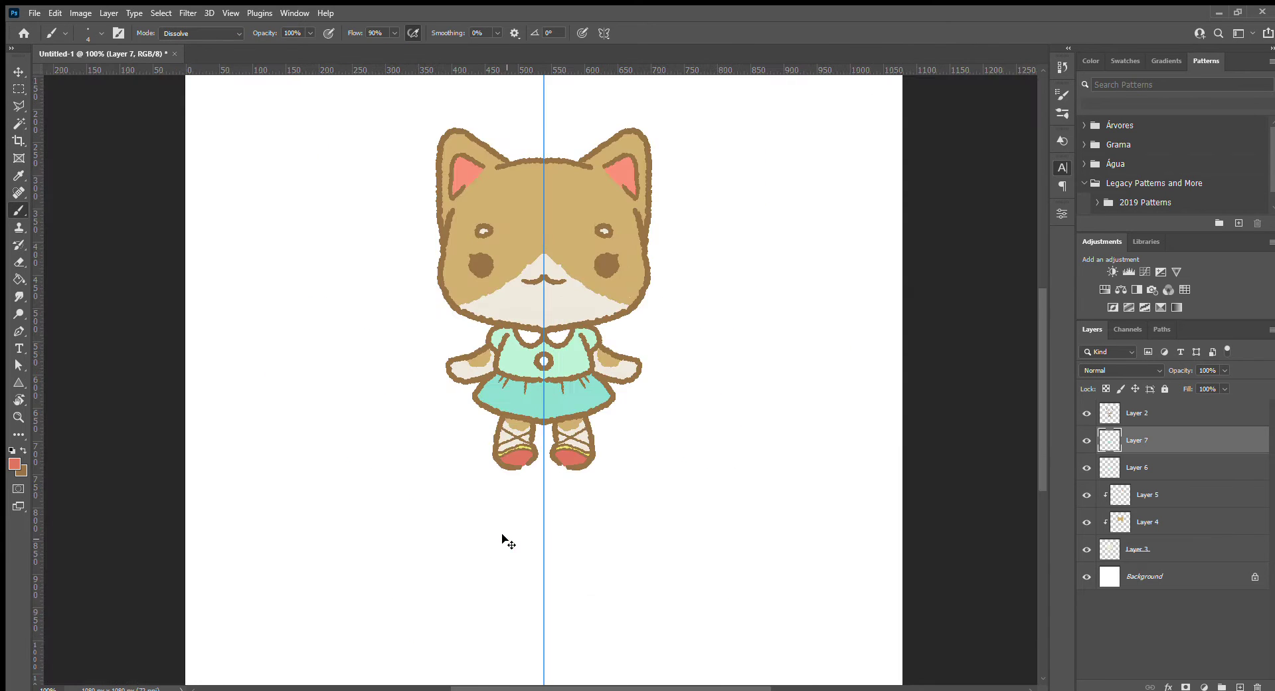
# On a layer clipped to the fur, paint cream highlights along the cat's head and ears
pyautogui.hotkey('ctrl', '+')
pyautogui.press('i')
pyautogui.click(1148, 494)
pyautogui.click(1239, 686)
pyautogui.press('b')
pyautogui.moveTo(525, 229)
pyautogui.mouseDown()
pyautogui.moveTo(392, 189)
pyautogui.moveTo(326, 334)
pyautogui.moveTo(329, 460)
pyautogui.mouseUp()
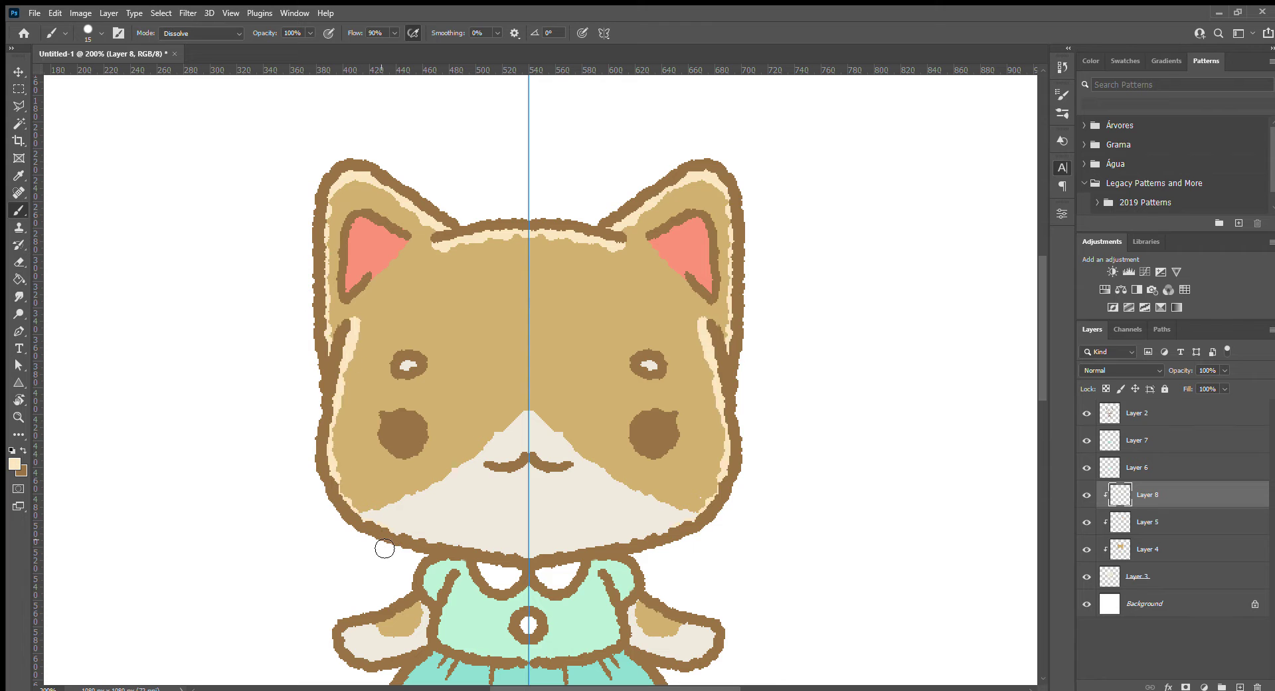
pyautogui.scroll(-5, 385, 548)
pyautogui.scroll(5, 495, 453)
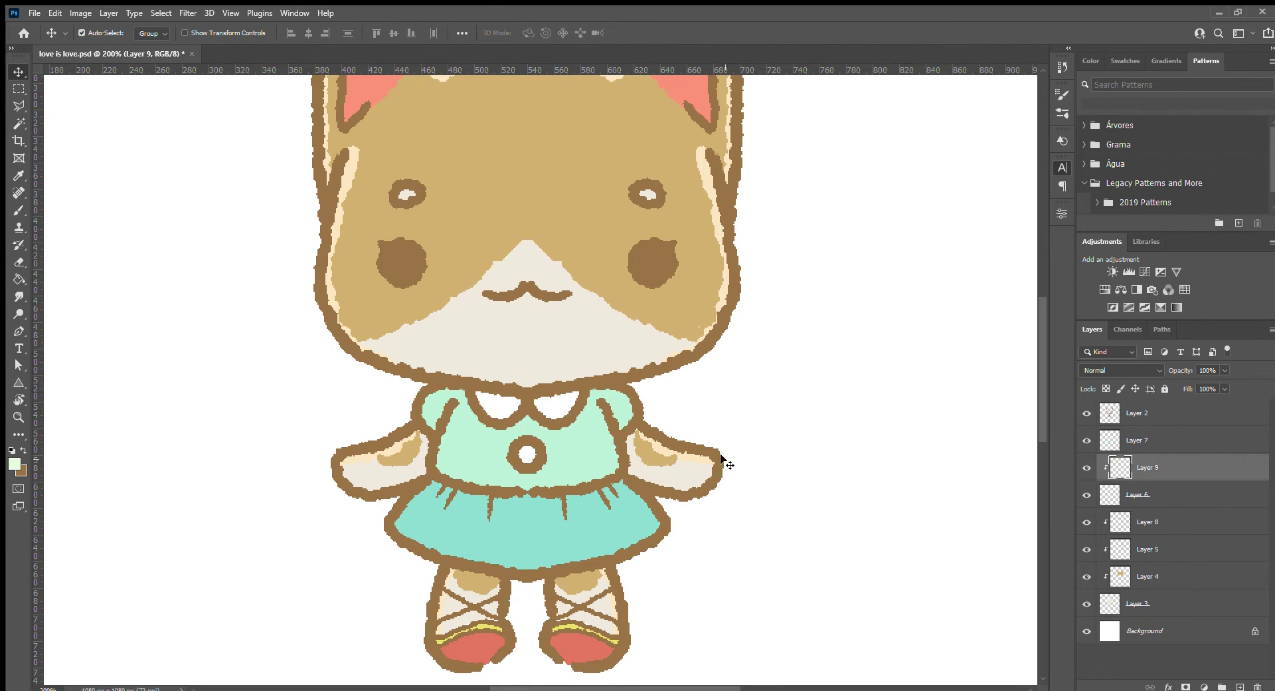
# Paint mint highlights on both sleeves and lime highlights along the skirt edges on a clipped layer
pyautogui.press('b')
pyautogui.moveTo(459, 406); pyautogui.dragTo(441, 447)
pyautogui.click(1169, 467)
pyautogui.hotkey('ctrl', 'shift', 'alt', 'n')
pyautogui.keyDown('alt'); pyautogui.click(1129, 454); pyautogui.keyUp('alt')
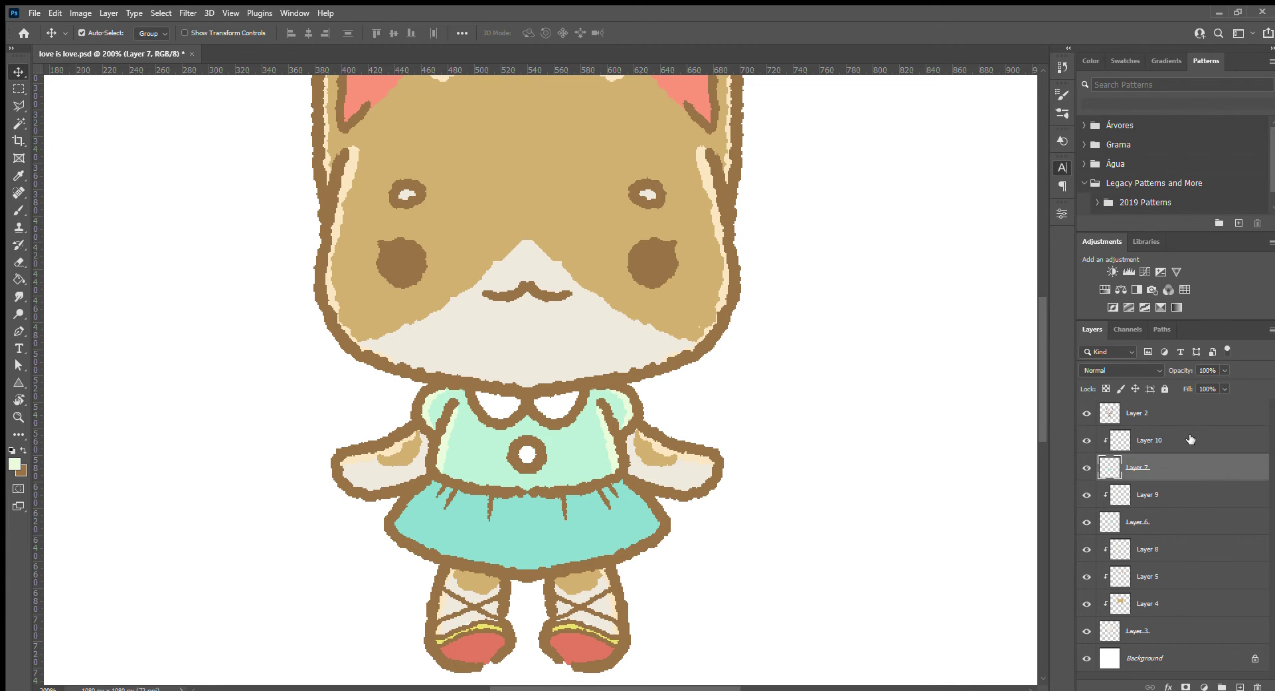
pyautogui.moveTo(422, 510); pyautogui.dragTo(402, 537)
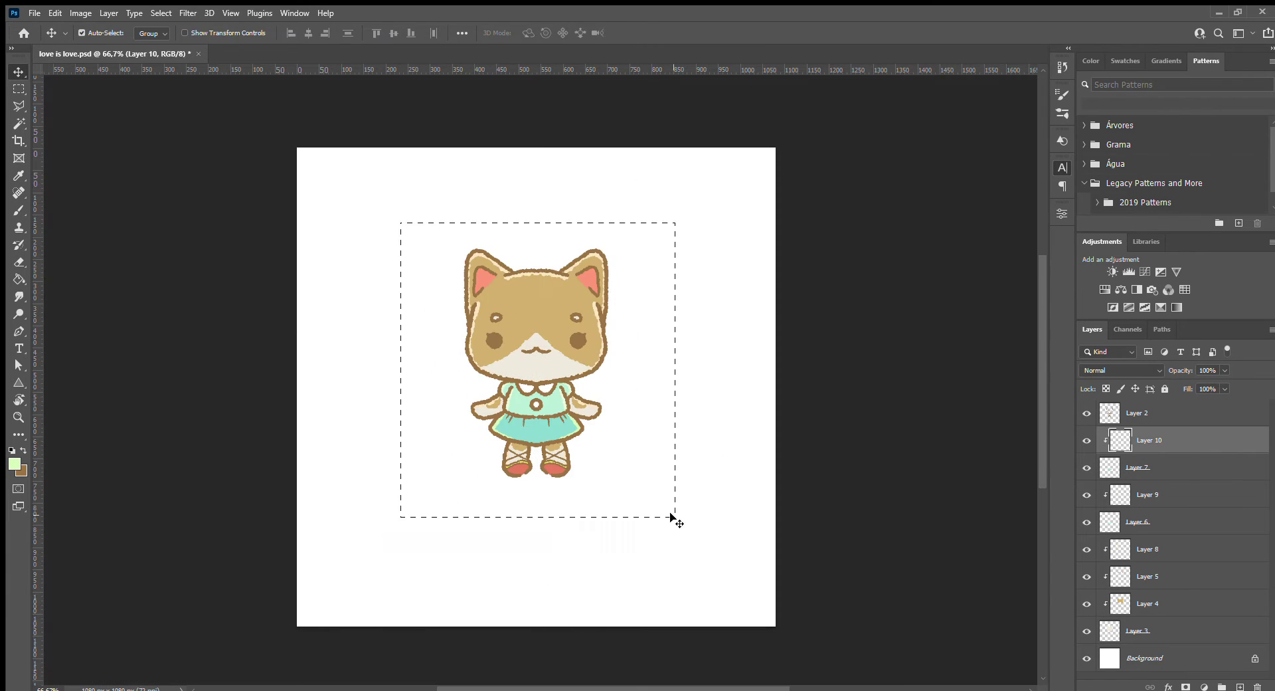
# Draw the top arc of the bunny's head in reddish-brown beside the cat
pyautogui.hscroll(-5, 438, 431)
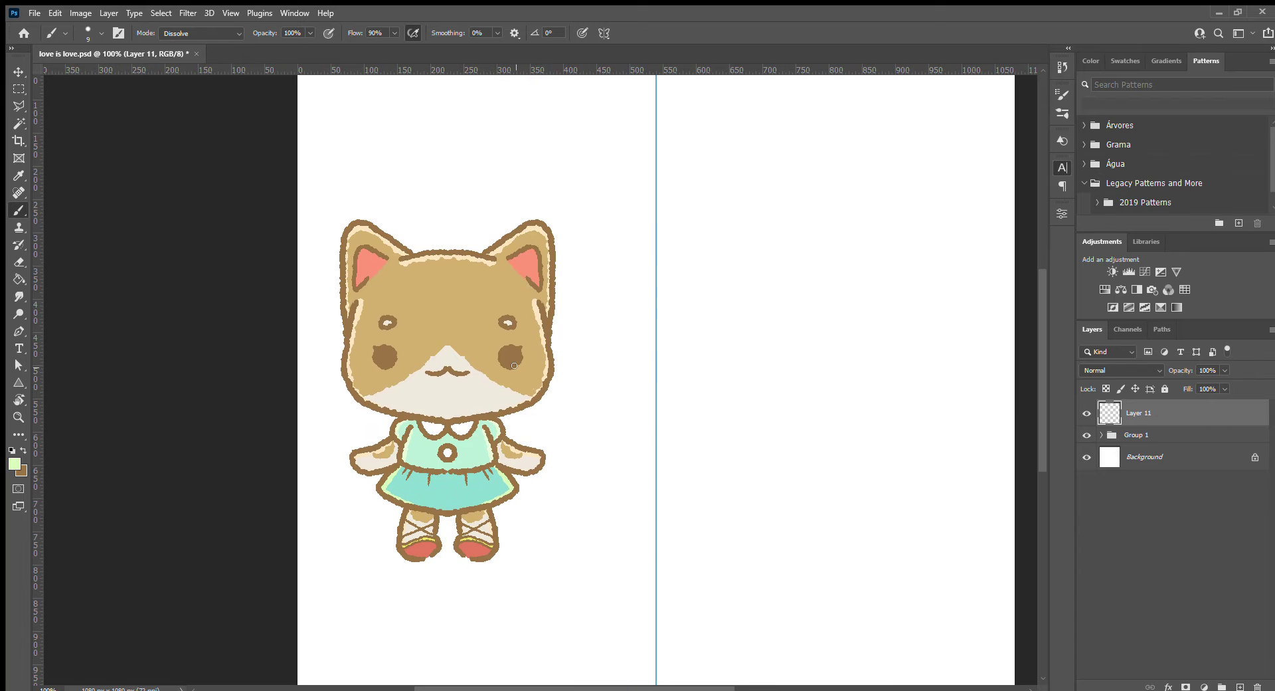
pyautogui.press('x')
pyautogui.press('i')
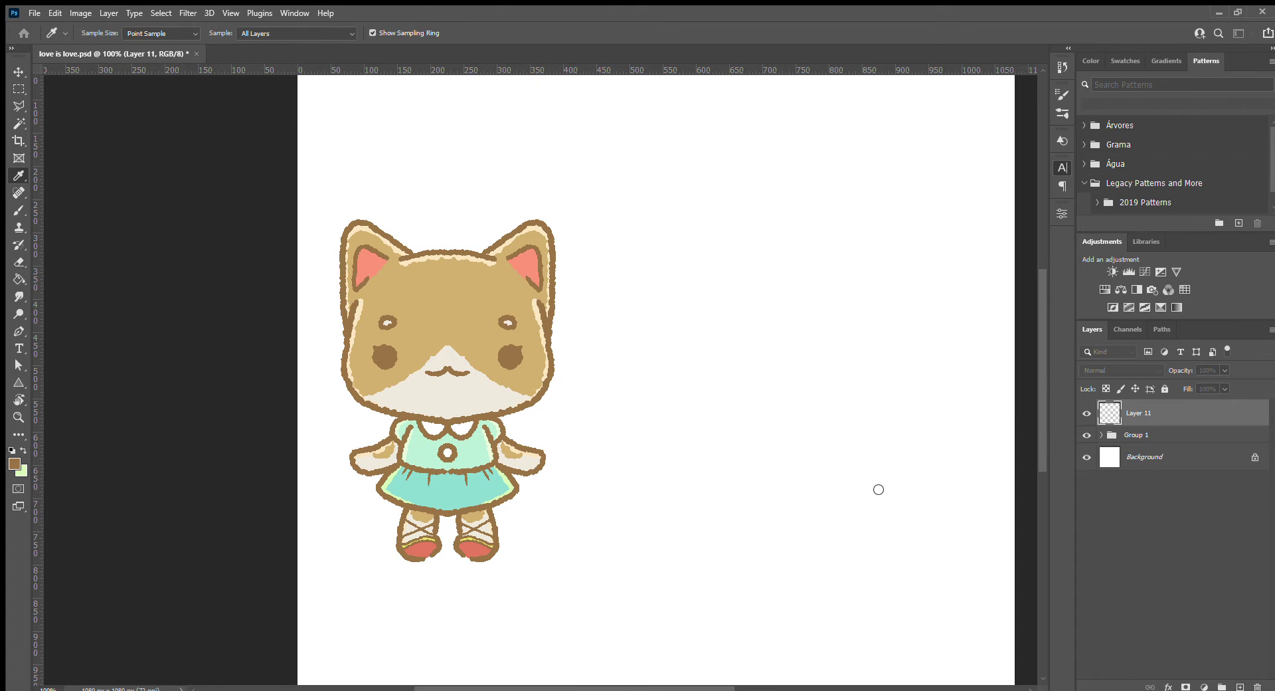
pyautogui.press('b')
pyautogui.moveTo(654, 252); pyautogui.dragTo(570, 325)
pyautogui.hotkey('ctrl', 'z')
pyautogui.moveTo(641, 253)
pyautogui.mouseDown()
pyautogui.moveTo(571, 285)
pyautogui.moveTo(654, 400)
pyautogui.mouseUp()
# Close the rounded bunny head outline and centre it on the symmetry axis
pyautogui.press('v')
pyautogui.moveTo(819, 300); pyautogui.dragTo(636, 300)
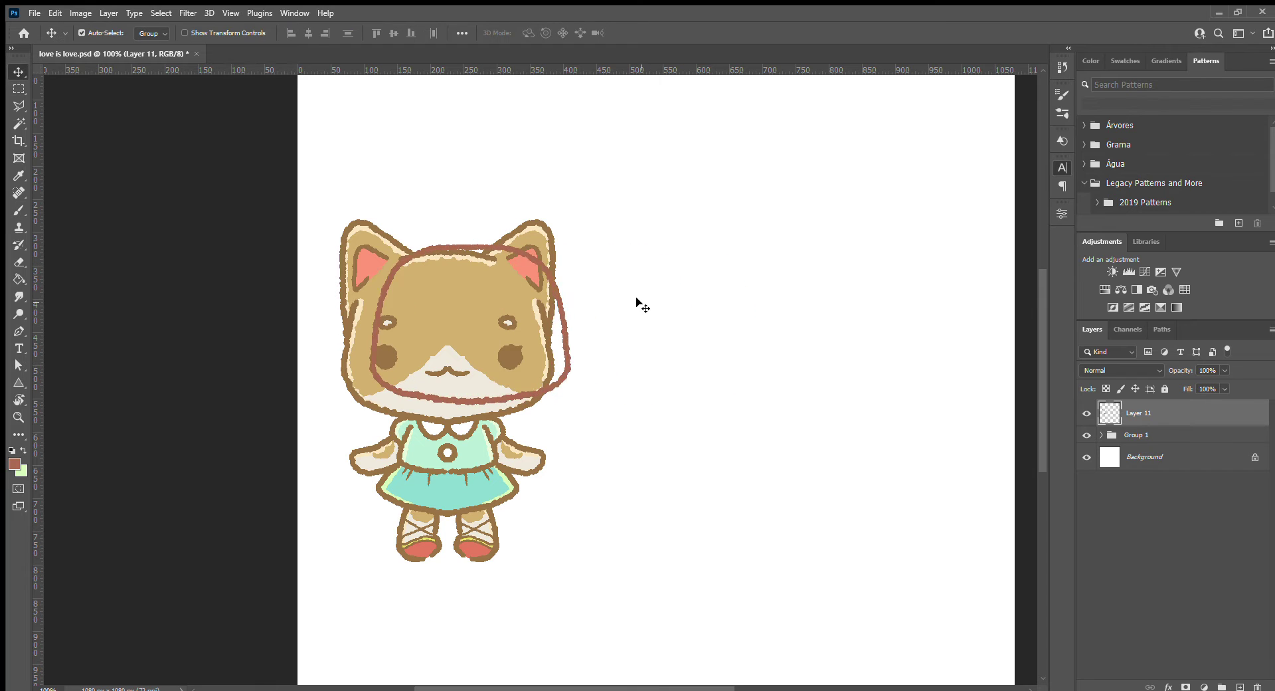
pyautogui.hotkey('ctrl', 't')
pyautogui.moveTo(551, 263); pyautogui.dragTo(729, 269)
pyautogui.press('Return')
pyautogui.press('b')
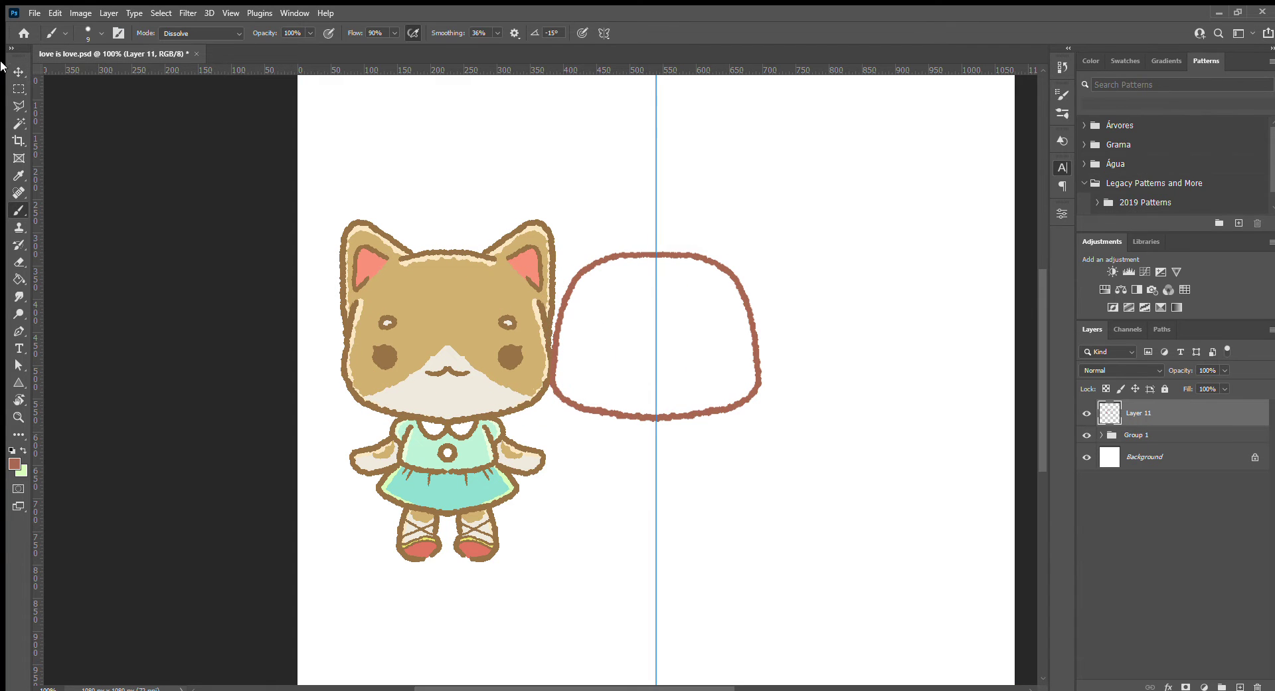
# Draw the bunny's long ears and mirrored legs, then erase the body and legs to redo them
pyautogui.hotkey('ctrl', 'z')
pyautogui.moveTo(707, 255); pyautogui.dragTo(675, 202)
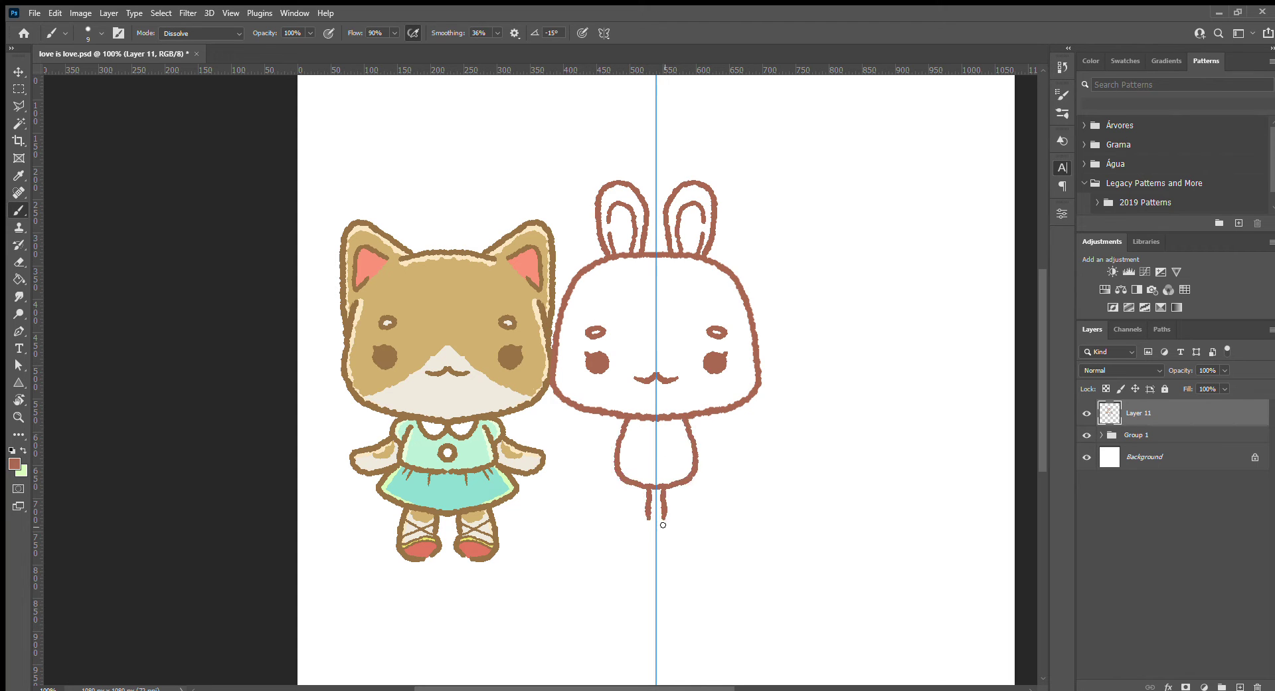
pyautogui.moveTo(692, 495); pyautogui.dragTo(689, 537)
pyautogui.press('e')
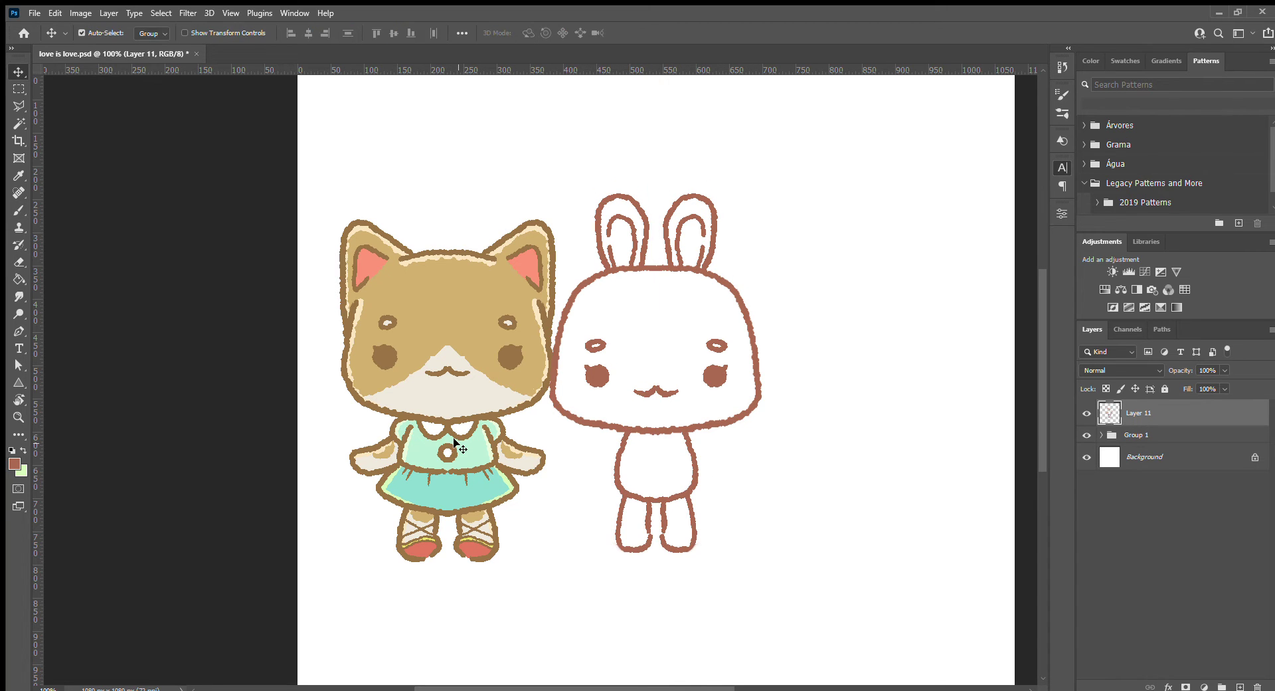
pyautogui.press(']')
pyautogui.press(']')
pyautogui.press(']')
pyautogui.moveTo(691, 435)
pyautogui.mouseDown()
pyautogui.moveTo(644, 456)
pyautogui.moveTo(656, 494)
pyautogui.mouseUp()
# Sketch swirls with radiating lines beside the bunny's body, then undo them
pyautogui.press('b')
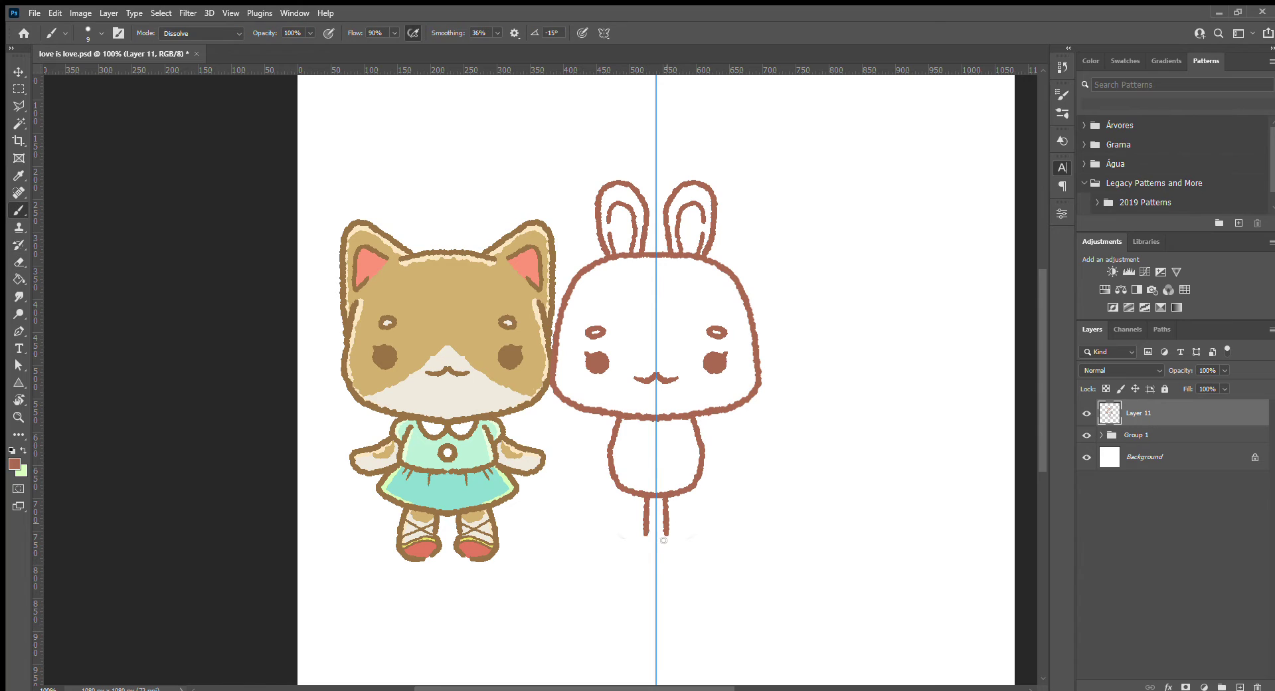
pyautogui.moveTo(605, 433); pyautogui.dragTo(551, 459)
pyautogui.hotkey('ctrl', 'z')
pyautogui.moveTo(511, 415); pyautogui.dragTo(476, 402)
pyautogui.hotkey('ctrl', 'z')
pyautogui.hotkey('ctrl', 'z')
pyautogui.hotkey('ctrl', 'z')
pyautogui.hotkey('ctrl', 'shift', 'alt', 'n')
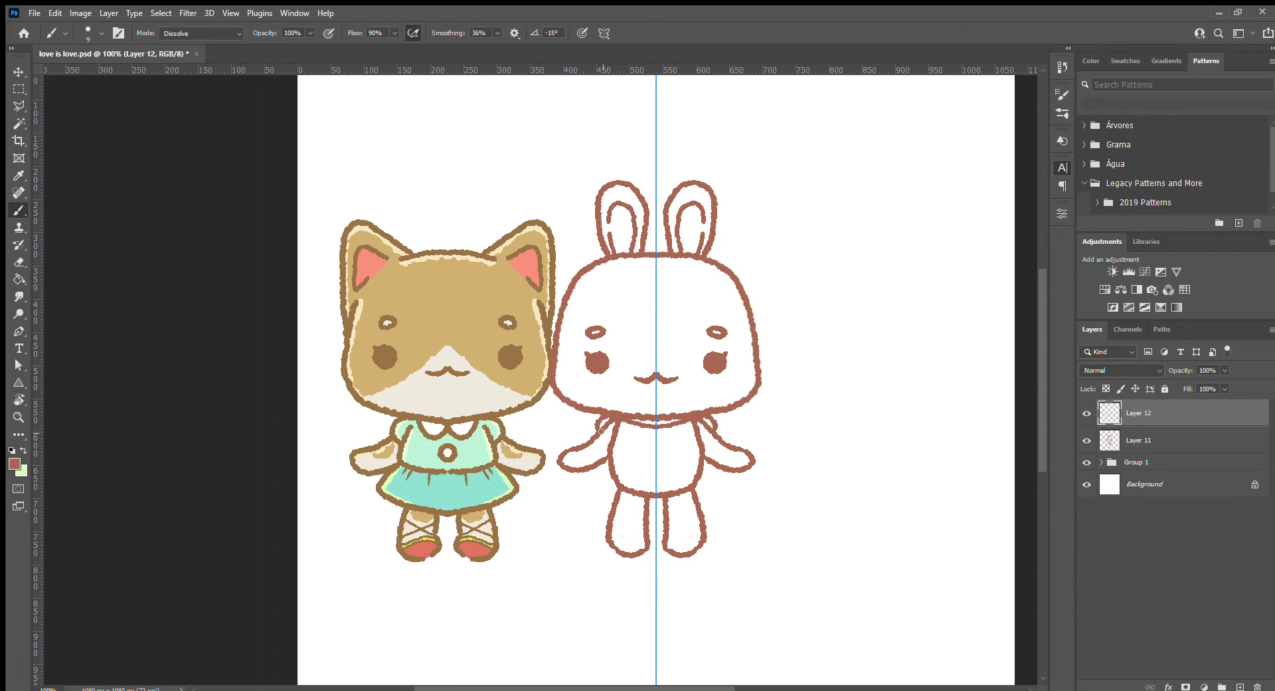
# Erase overlaps on the layer below and move the new arms layer beneath the outlines
pyautogui.press('e')
pyautogui.hotkey('alt', '[')
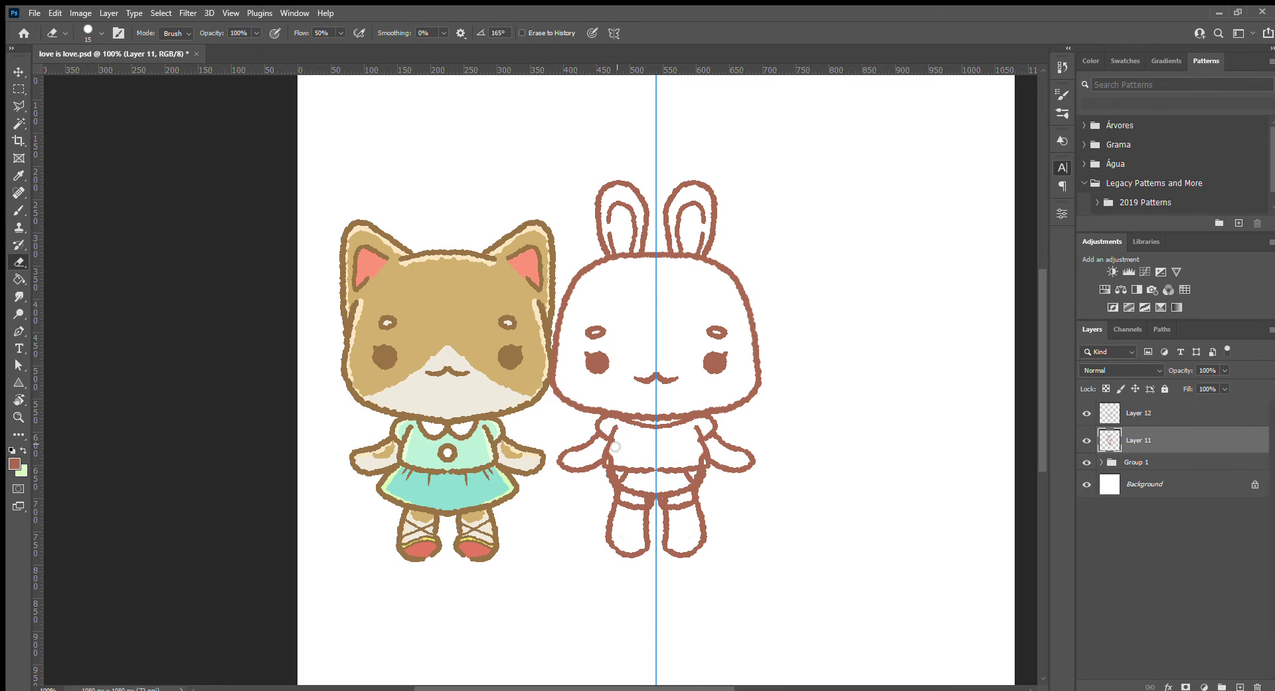
pyautogui.hotkey('alt', ']')
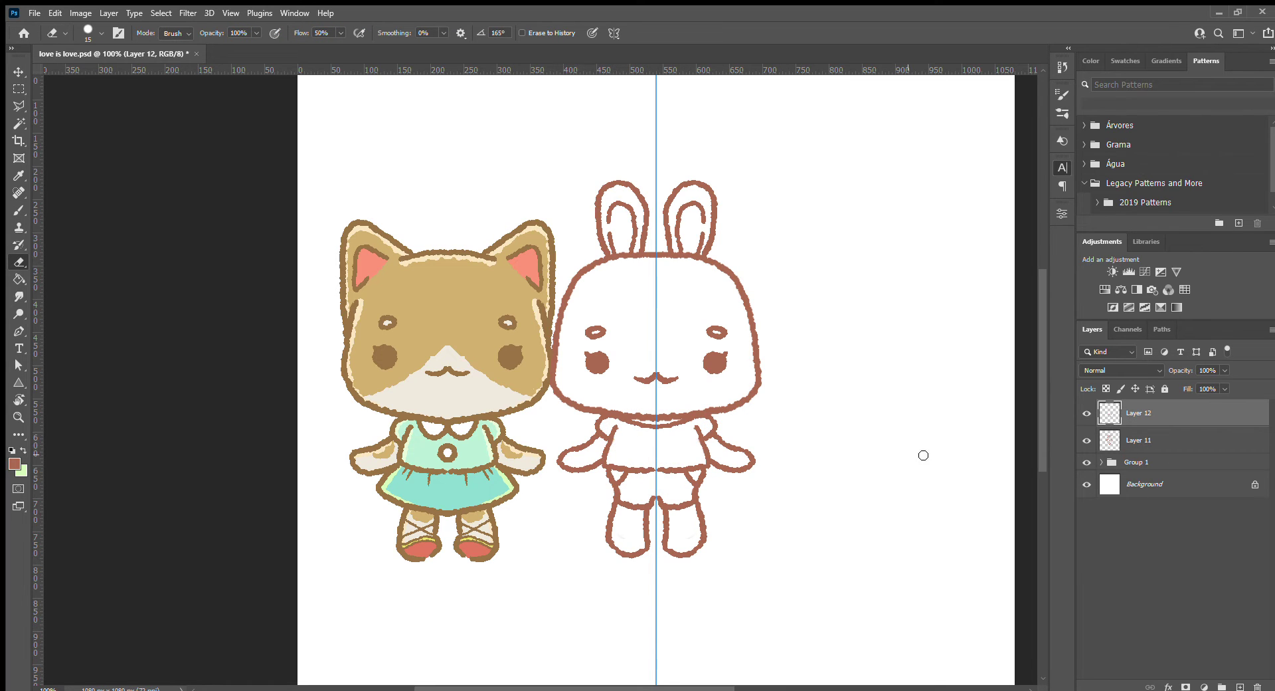
pyautogui.press('b')
pyautogui.hotkey('ctrl', ';')
pyautogui.press('i')
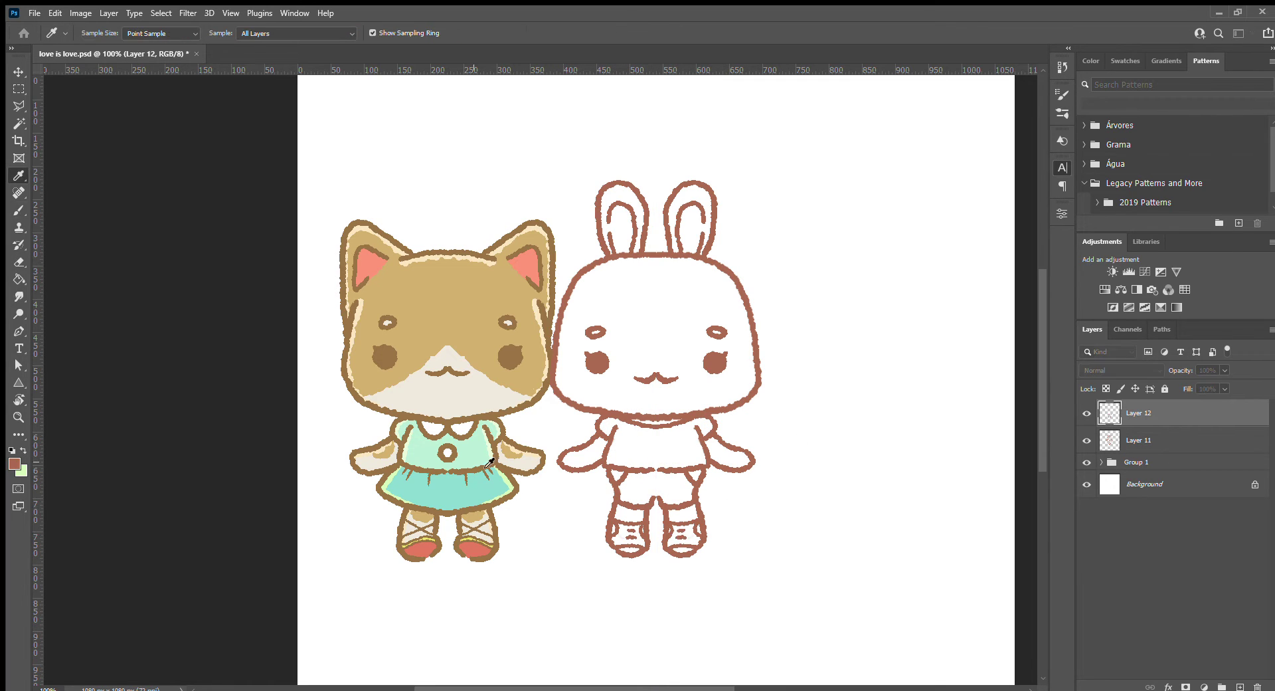
pyautogui.press('b')
pyautogui.hotkey('ctrl', ';')
pyautogui.hotkey('ctrl', '[')
# Paint pink inside both bunny ears and down the inner head outline
pyautogui.scroll(3, 719, 197)
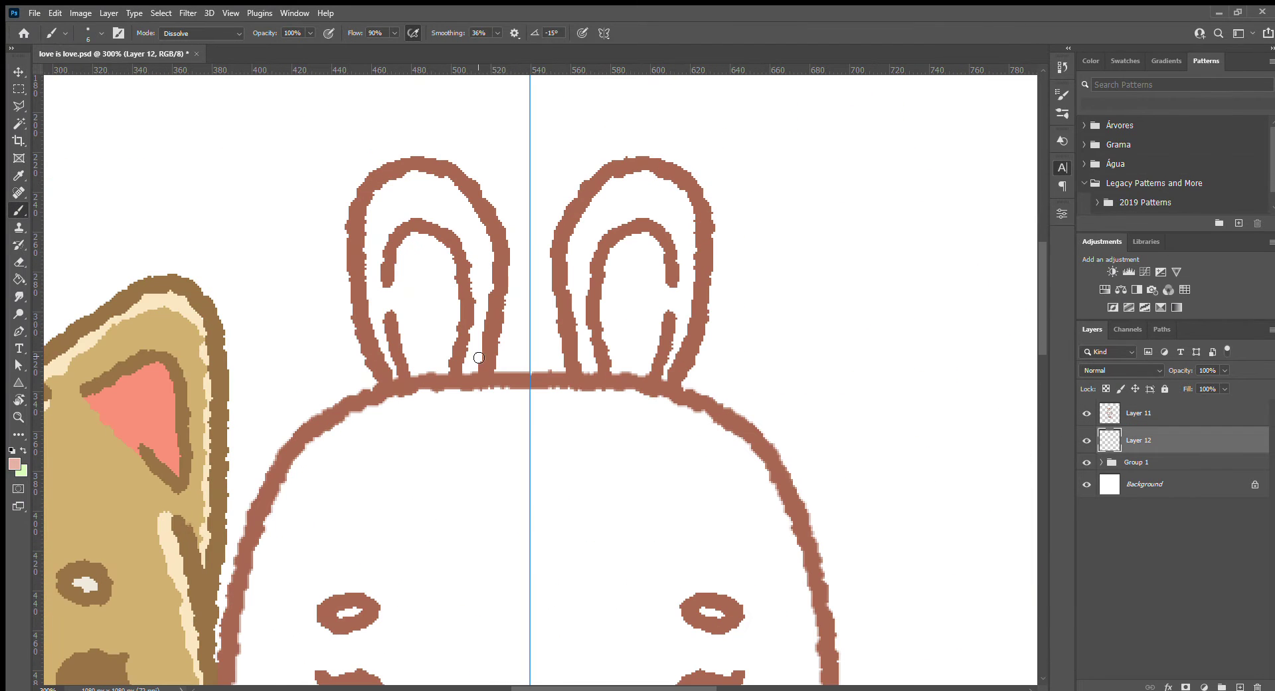
pyautogui.moveTo(350, 333); pyautogui.dragTo(476, 265)
pyautogui.hotkey('ctrl', 'z')
pyautogui.press(']')
pyautogui.moveTo(388, 263); pyautogui.dragTo(494, 276)
pyautogui.moveTo(506, 172)
pyautogui.mouseDown()
pyautogui.moveTo(472, 412)
pyautogui.moveTo(271, 557)
pyautogui.mouseUp()
pyautogui.scroll(-5, 293, 341)
pyautogui.moveTo(292, 341)
pyautogui.mouseDown()
pyautogui.moveTo(313, 540)
pyautogui.moveTo(516, 661)
pyautogui.mouseUp()
# Repaint the bunny's fill in a peach skin tone
pyautogui.moveTo(427, 172); pyautogui.dragTo(551, 398)
pyautogui.scroll(-4, 551, 399)
pyautogui.scroll(-2, 407, 406)
pyautogui.moveTo(407, 407)
pyautogui.mouseDown()
pyautogui.moveTo(369, 432)
pyautogui.moveTo(531, 458)
pyautogui.mouseUp()
pyautogui.scroll(-2, 370, 432)
pyautogui.hotkey('ctrl', '1')
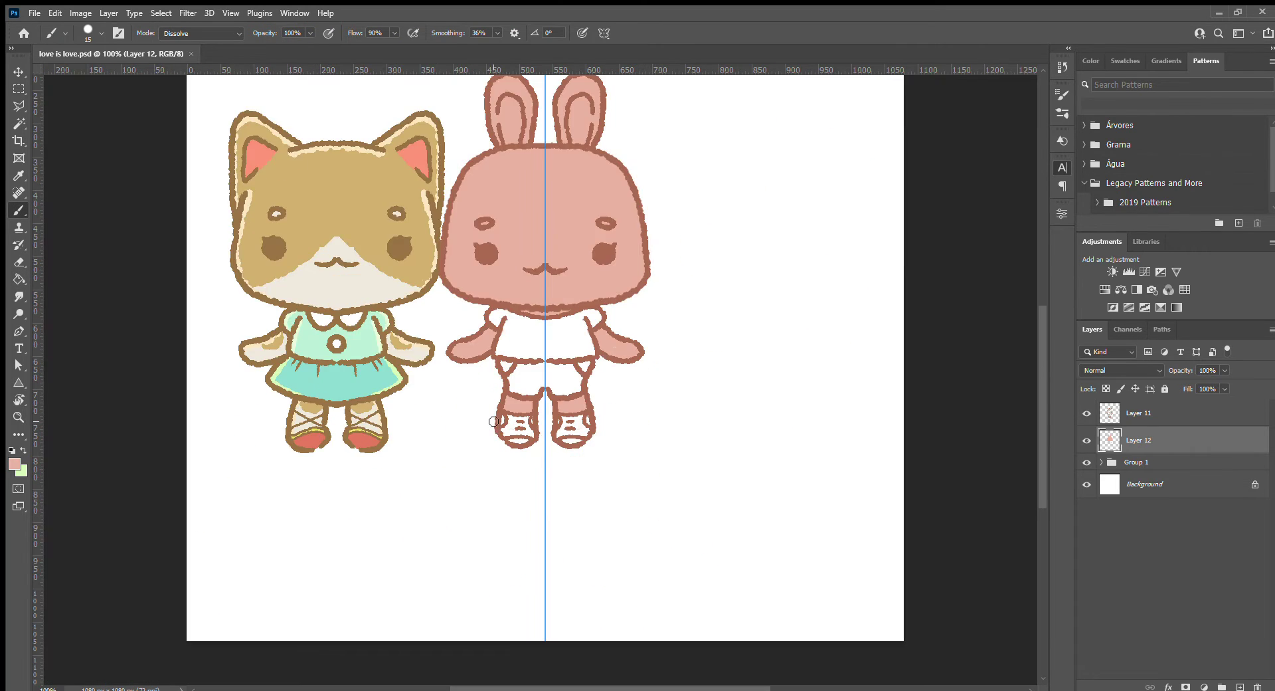
pyautogui.press('v')
# Paint salmon inside the bunny's ears and add the cheek blush
pyautogui.hotkey('ctrl', '+')
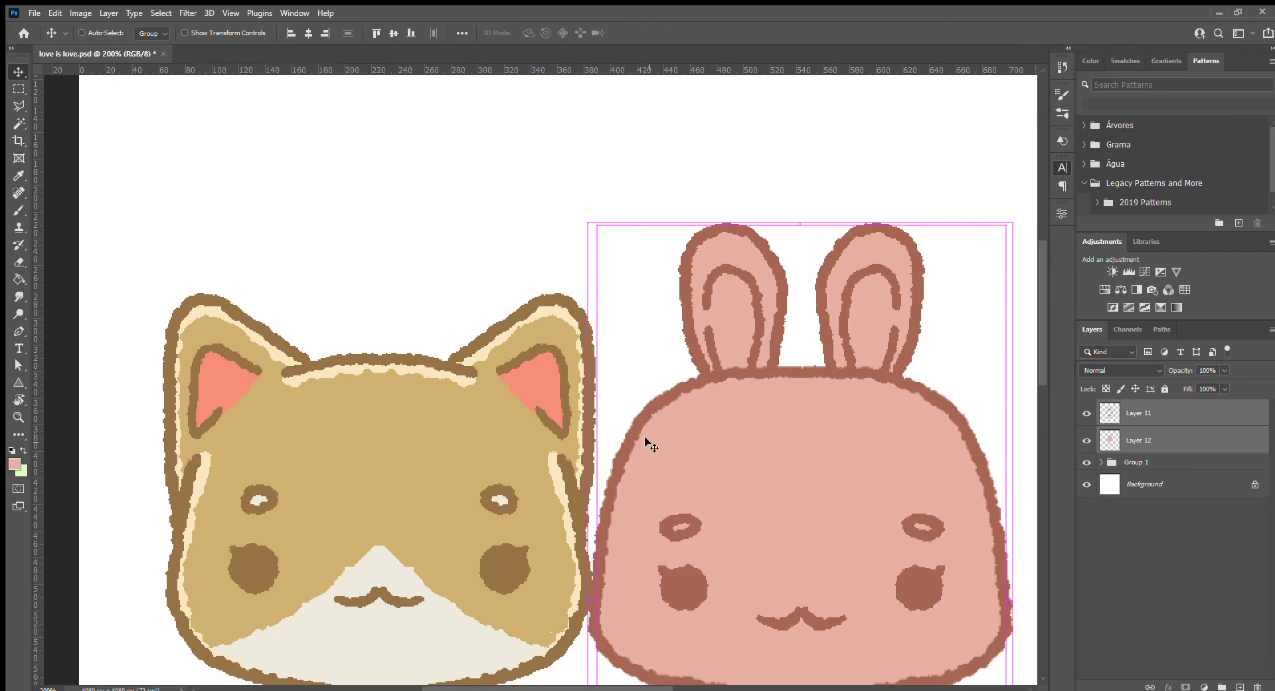
pyautogui.scroll(-3, 318, 278)
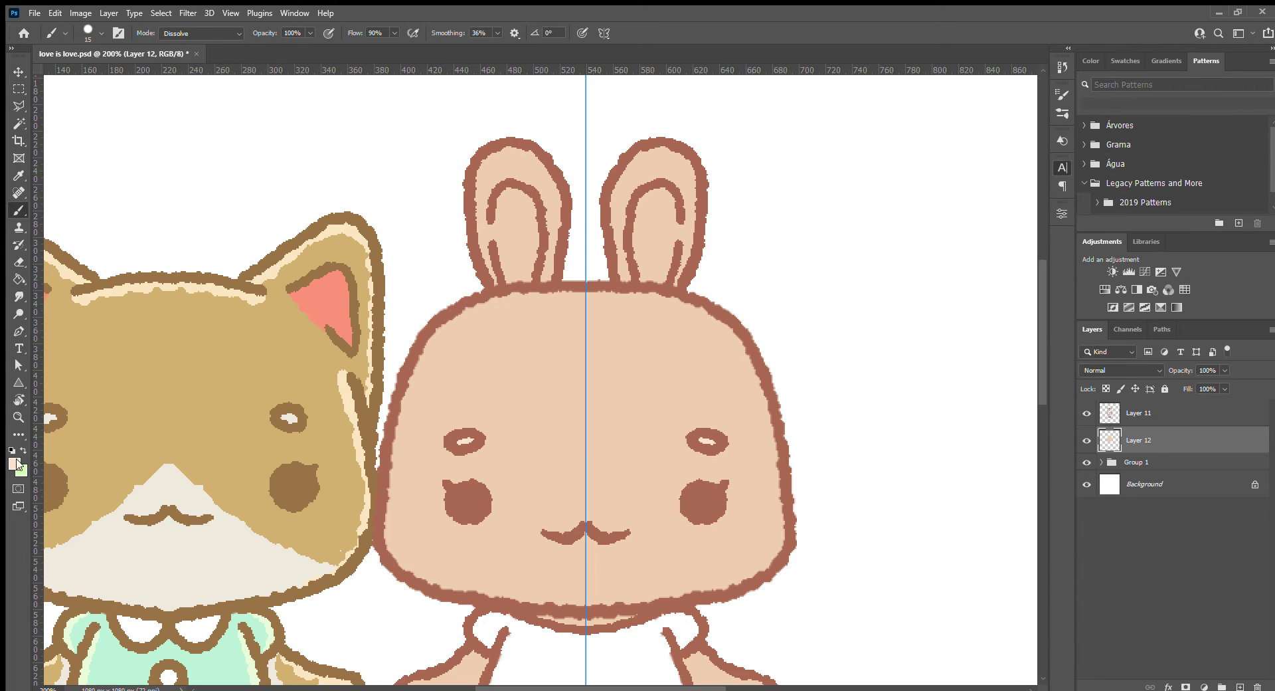
pyautogui.moveTo(544, 233); pyautogui.dragTo(530, 272)
pyautogui.scroll(-5, 531, 200)
pyautogui.moveTo(720, 309)
pyautogui.mouseDown()
pyautogui.moveTo(702, 338)
pyautogui.moveTo(734, 319)
pyautogui.mouseUp()
pyautogui.hotkey('ctrl', 'shift', 'alt', 'n')
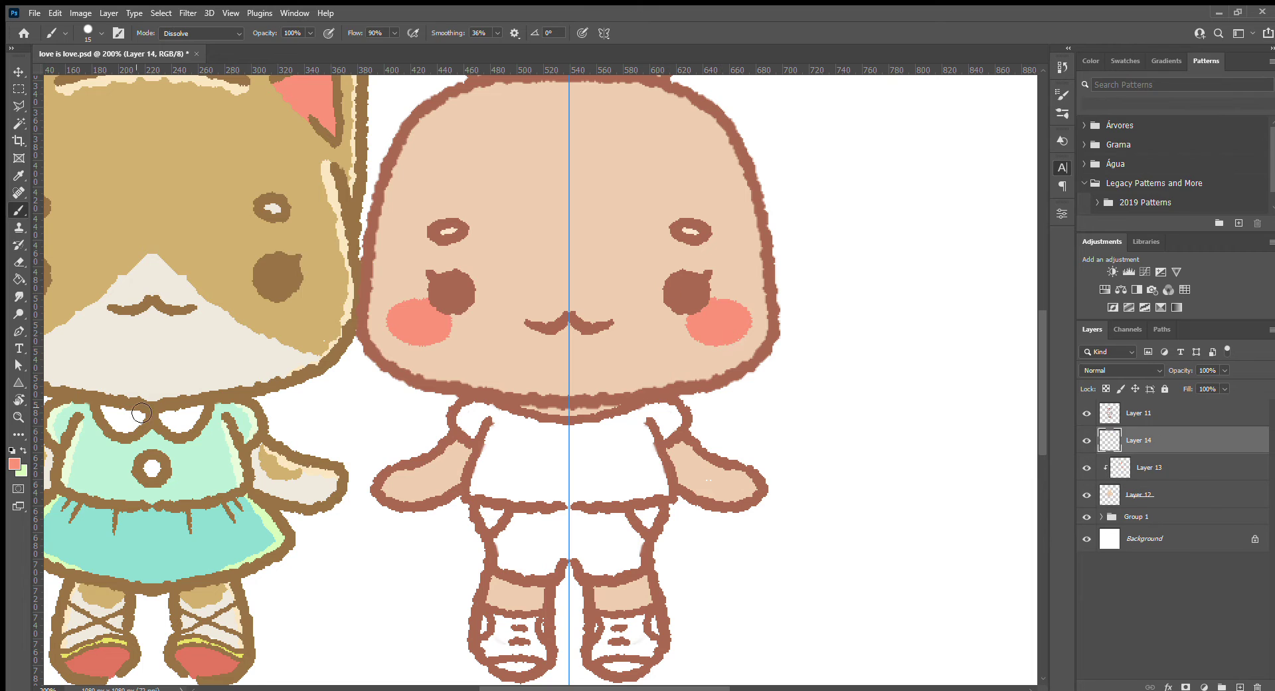
# Paint the bunny's shirt purple, then its shorts blue on a new layer
pyautogui.moveTo(523, 426)
pyautogui.mouseDown()
pyautogui.moveTo(511, 498)
pyautogui.moveTo(565, 465)
pyautogui.mouseUp()
pyautogui.hotkey('ctrl', 'shift', 'alt', 'n')
pyautogui.press('i')
pyautogui.press('b')
pyautogui.moveTo(518, 518); pyautogui.dragTo(631, 531)
pyautogui.moveTo(518, 551); pyautogui.dragTo(624, 558)
# On a new layer, paint both of the bunny's shoes light green
pyautogui.press('i')
pyautogui.keyDown('ctrl'); pyautogui.click(722, 482); pyautogui.keyUp('ctrl')
pyautogui.click(722, 482)
pyautogui.scroll(-2, 571, 475)
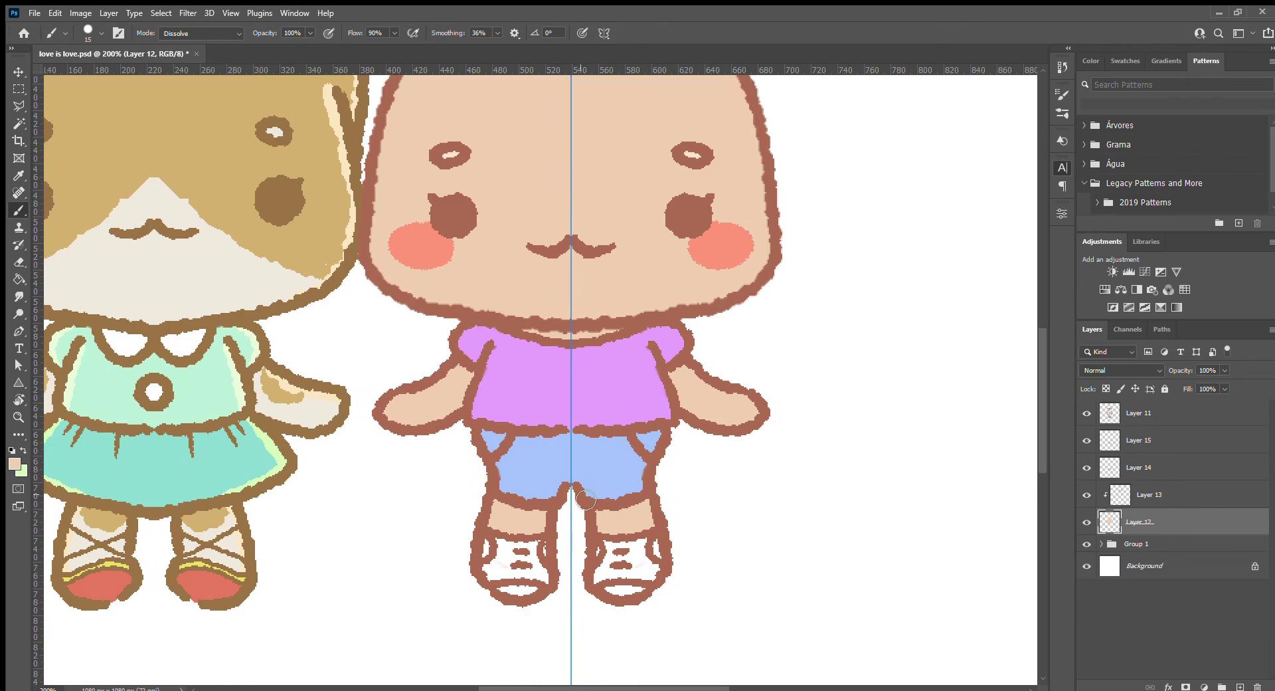
pyautogui.hotkey('ctrl', 'shift', 'alt', 'n')
pyautogui.click(287, 458)
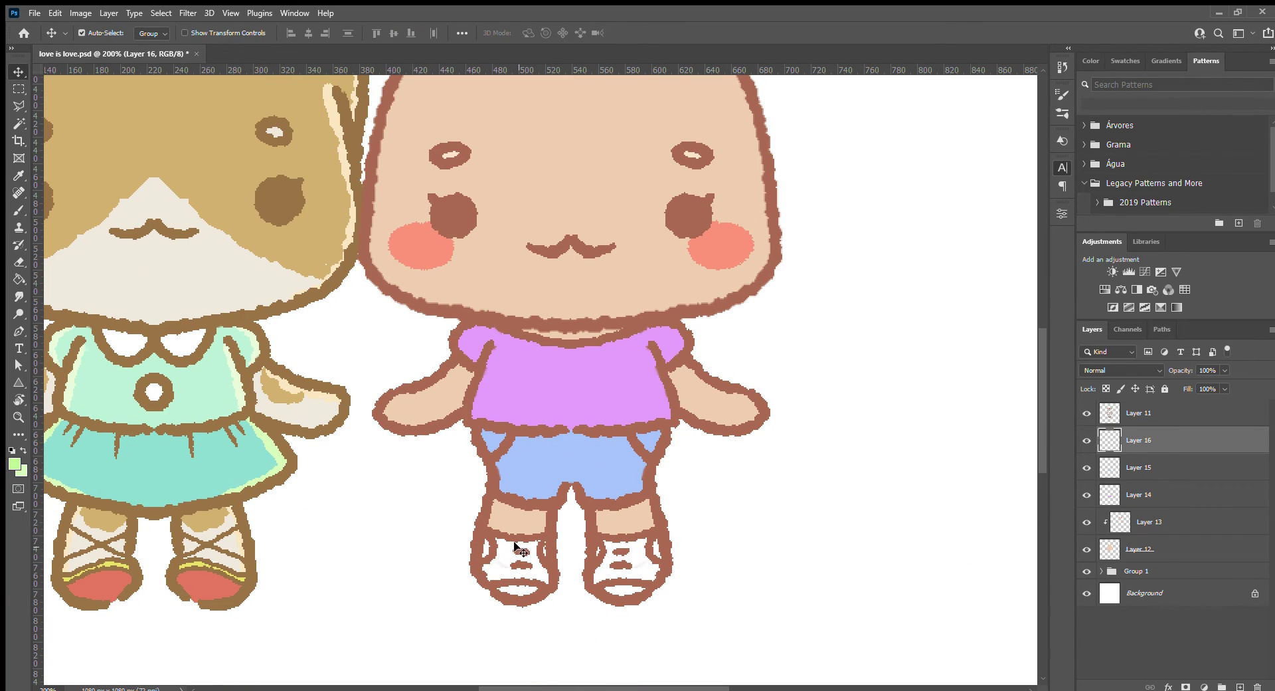
pyautogui.press('b')
pyautogui.moveTo(488, 551); pyautogui.dragTo(534, 571)
# On a clipped layer, add cream highlights to the bunny's head, chin, inner ears and ear tips
pyautogui.keyDown('alt'); pyautogui.click(723, 490); pyautogui.keyUp('alt')
pyautogui.hotkey('ctrl', 'shift', 'alt', 'n')
pyautogui.moveTo(609, 144); pyautogui.dragTo(643, 378)
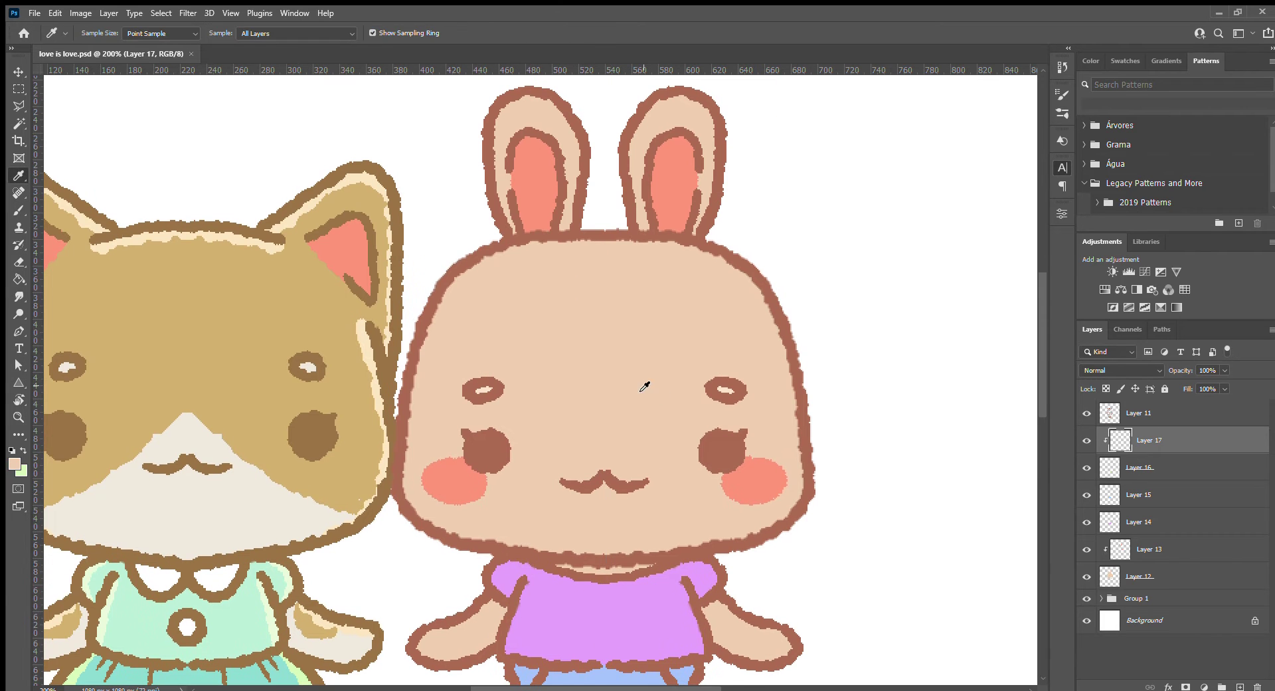
pyautogui.click(1138, 576)
pyautogui.hotkey('ctrl', 'shift', 'alt', 'n')
pyautogui.moveTo(594, 247); pyautogui.dragTo(425, 345)
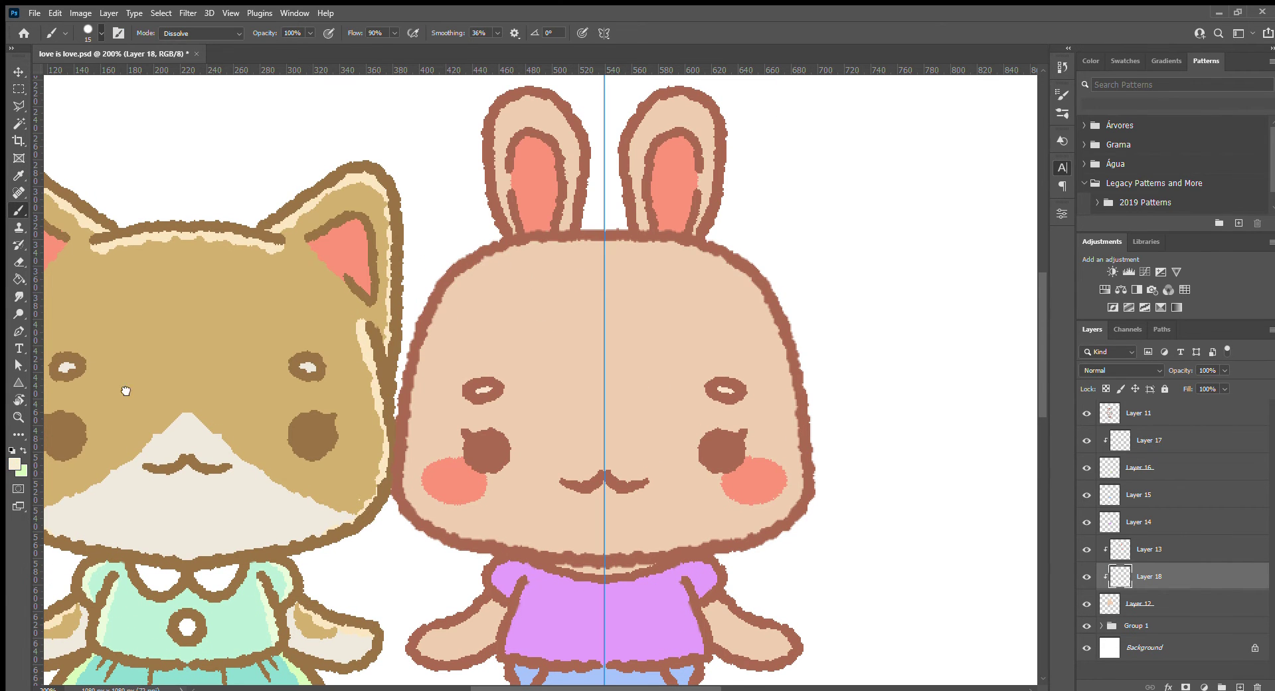
pyautogui.moveTo(531, 247); pyautogui.dragTo(405, 392)
pyautogui.moveTo(405, 458); pyautogui.dragTo(598, 564)
pyautogui.moveTo(504, 233)
pyautogui.mouseDown()
pyautogui.moveTo(517, 110)
pyautogui.moveTo(565, 116)
pyautogui.mouseUp()
# Paint pink highlights along the shirt edges on a layer clipped to the shirt
pyautogui.scroll(-5, 504, 420)
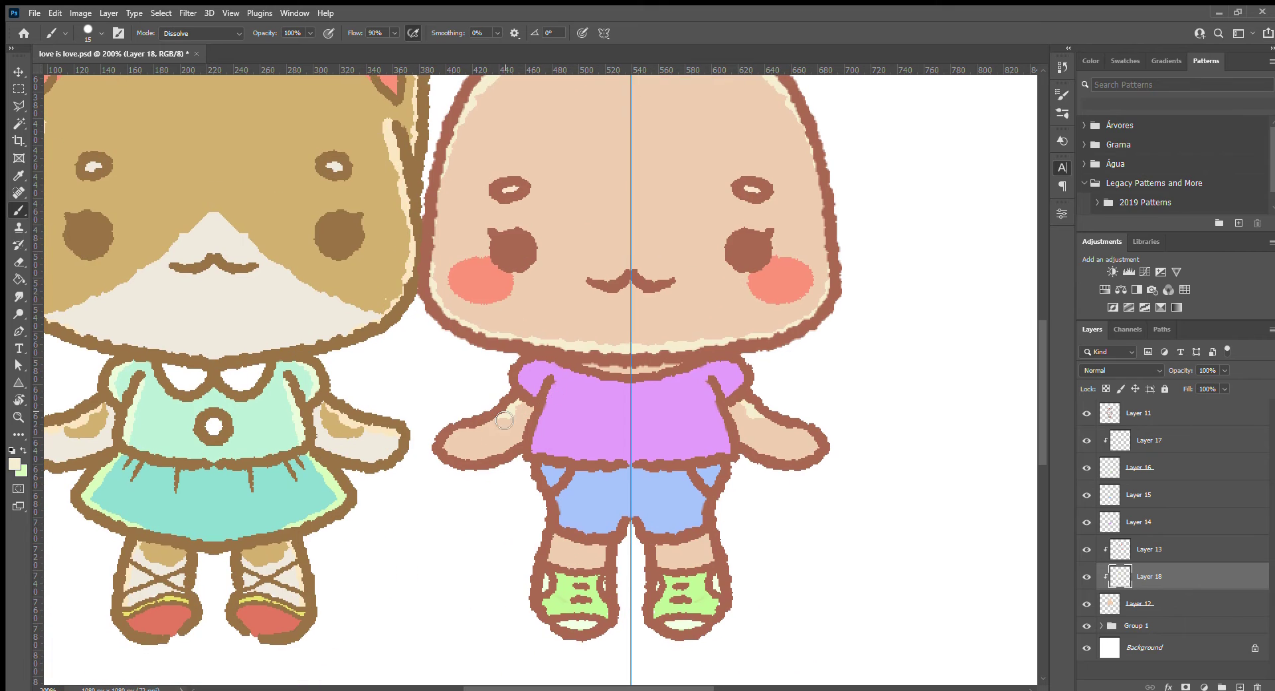
pyautogui.hscroll(1, 558, 553)
pyautogui.click(1138, 522)
pyautogui.hotkey('ctrl', 'shift', 'alt', 'n')
pyautogui.hotkey('ctrl', 'alt', 'g')
pyautogui.press('i')
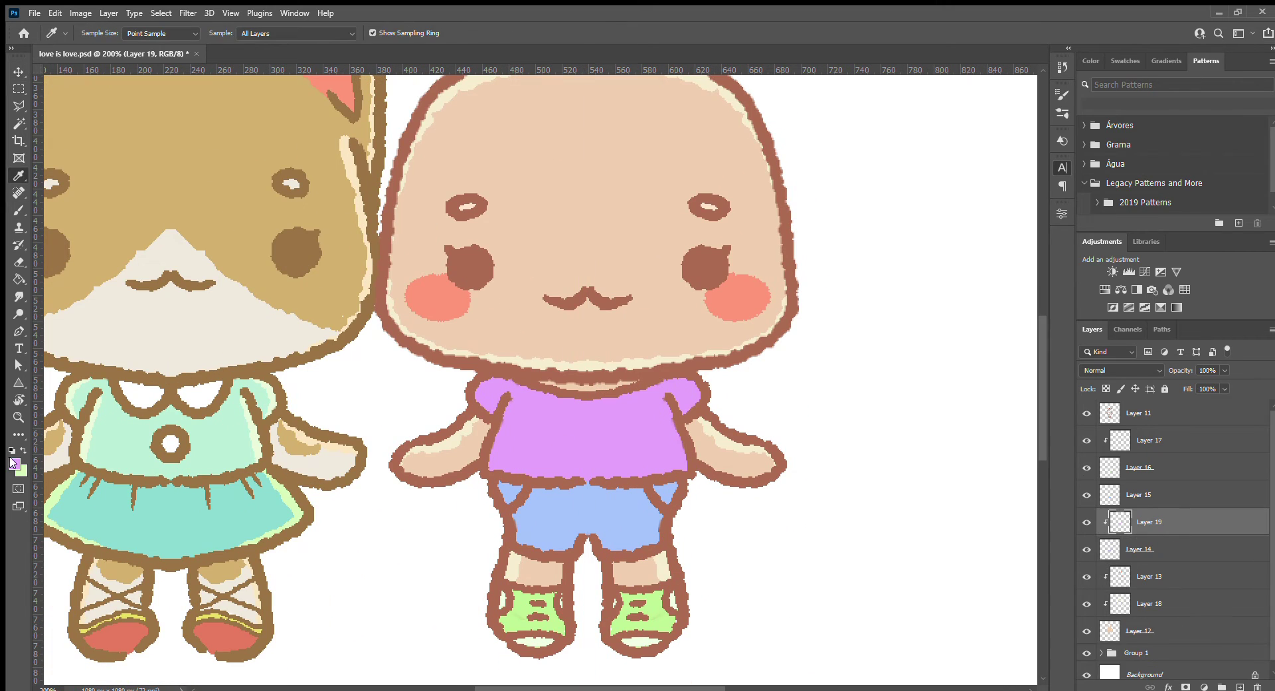
pyautogui.press('b')
pyautogui.moveTo(494, 395); pyautogui.dragTo(566, 465)
# Pick a pale blue and add a new layer clipped to the shorts layer
pyautogui.keyDown('alt'); pyautogui.click(842, 440); pyautogui.keyUp('alt')
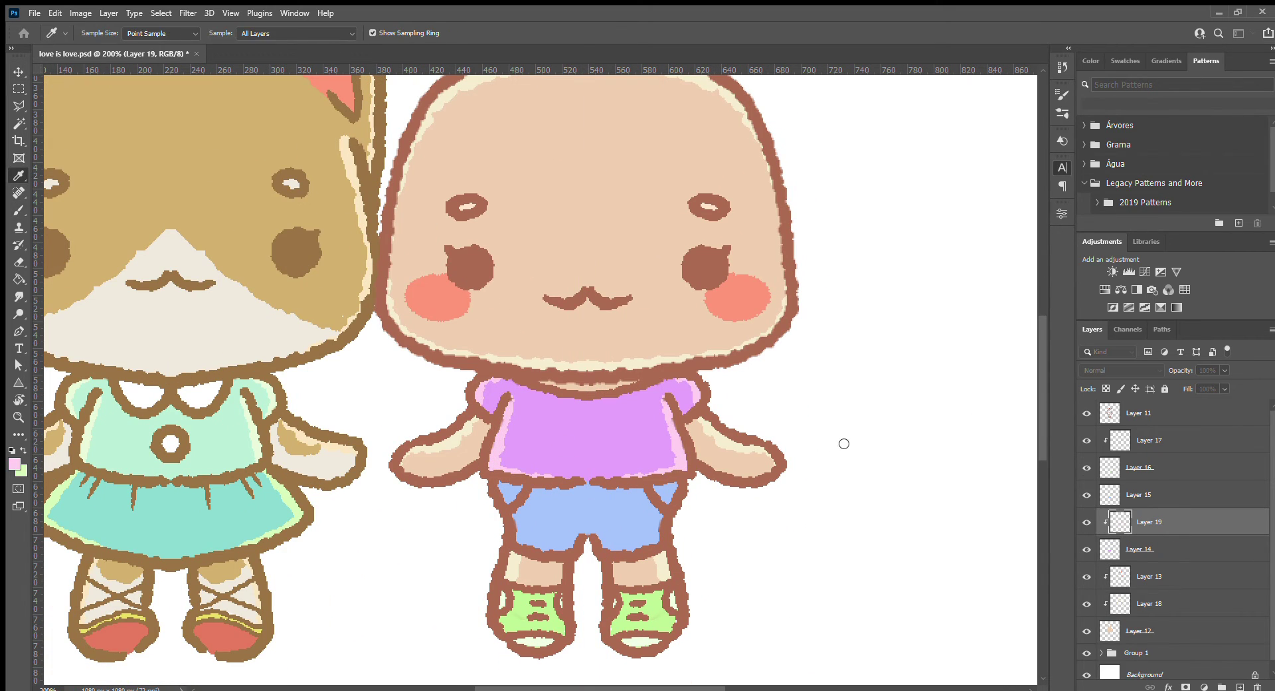
pyautogui.click(1138, 494)
pyautogui.hotkey('ctrl', 'shift', 'alt', 'n')
pyautogui.hotkey('ctrl', 'alt', 'g')
# Add a new layer clipped above Layer 8 in the cat's group
pyautogui.hotkey('ctrl', '1')
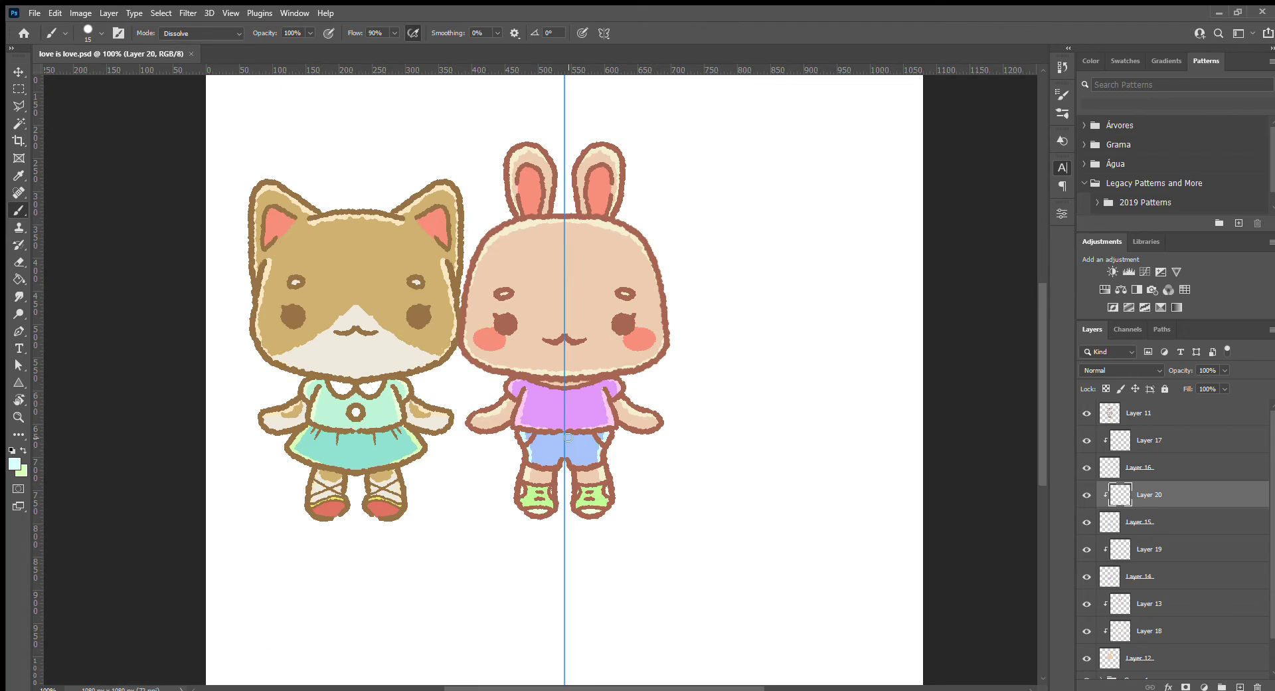
pyautogui.press('v')
pyautogui.keyDown('ctrl'); pyautogui.click(390, 307); pyautogui.keyUp('ctrl')
pyautogui.hotkey('ctrl', 'shift', 'alt', 'n')
pyautogui.hotkey('ctrl', 'alt', 'g')
pyautogui.hotkey('ctrl', '0')
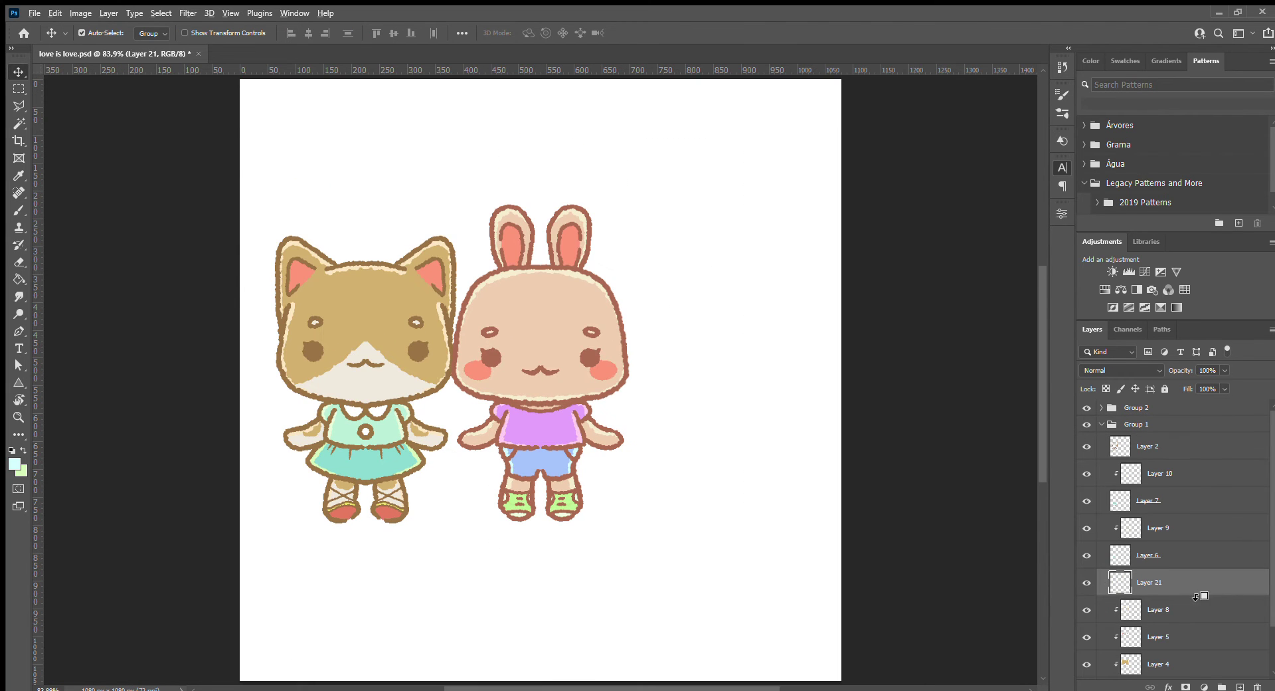
# Paint pink blush on the cat's cheek
pyautogui.press('b')
pyautogui.keyDown('alt'); pyautogui.click(603, 370); pyautogui.keyUp('alt')
pyautogui.moveTo(425, 362); pyautogui.dragTo(440, 366)
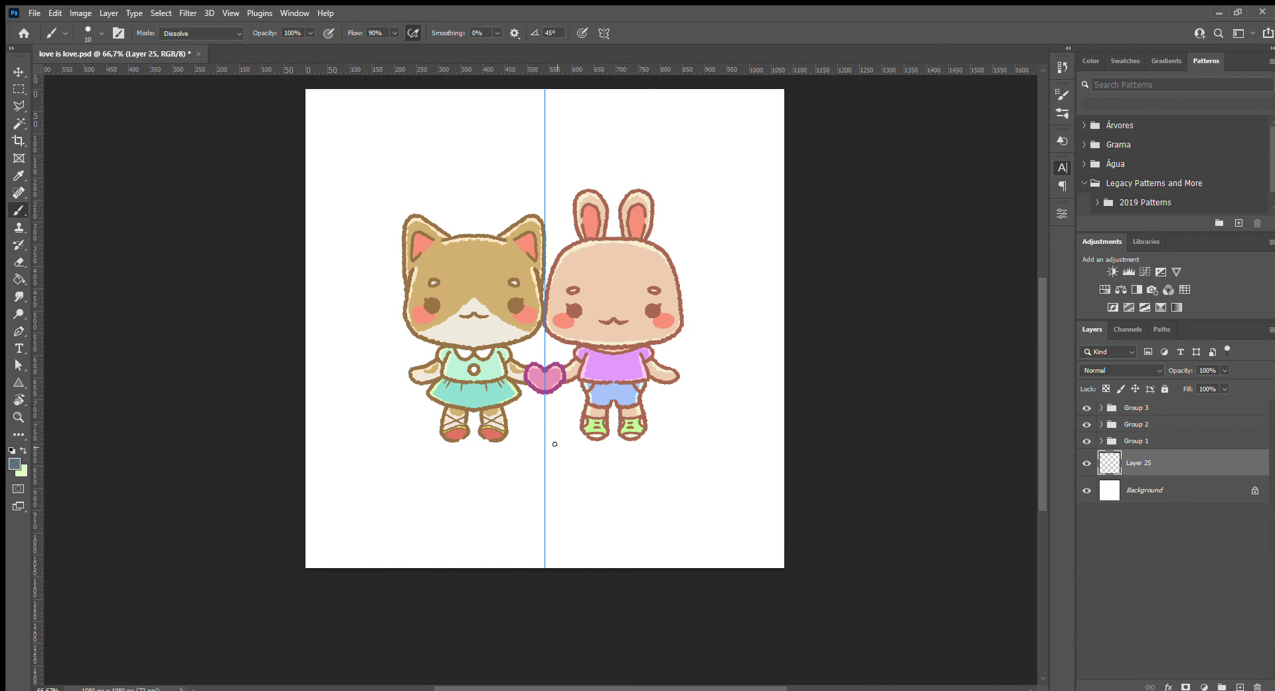
# Paint a purple oval shadow and move its copy under the bunny
pyautogui.press(']')
pyautogui.press(']')
pyautogui.moveTo(515, 453); pyautogui.dragTo(551, 450)
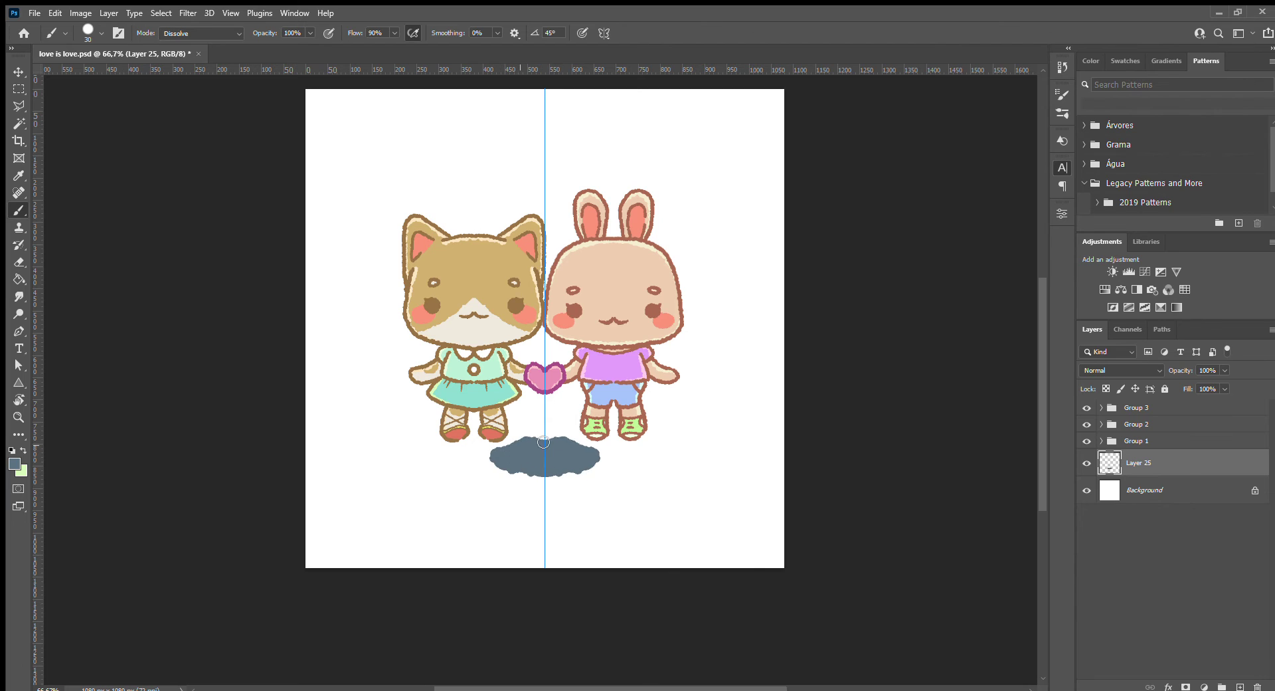
pyautogui.hotkey('ctrl', 'z')
pyautogui.click(445, 33)
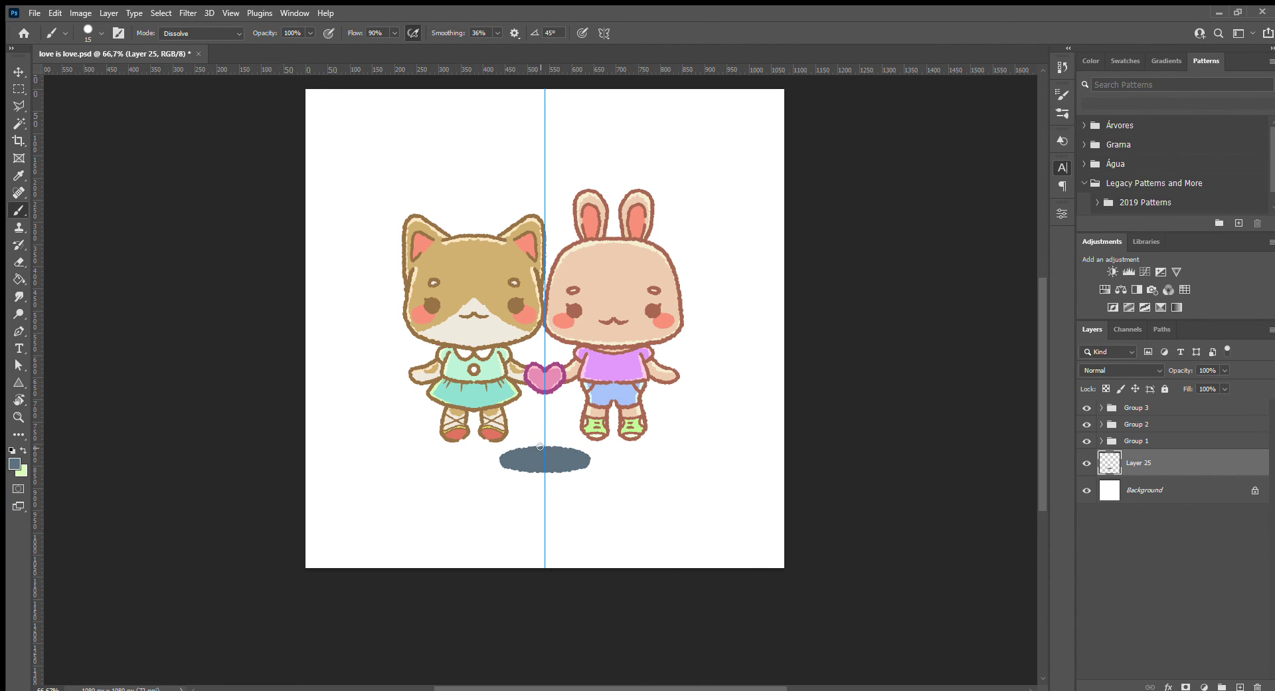
pyautogui.press('v')
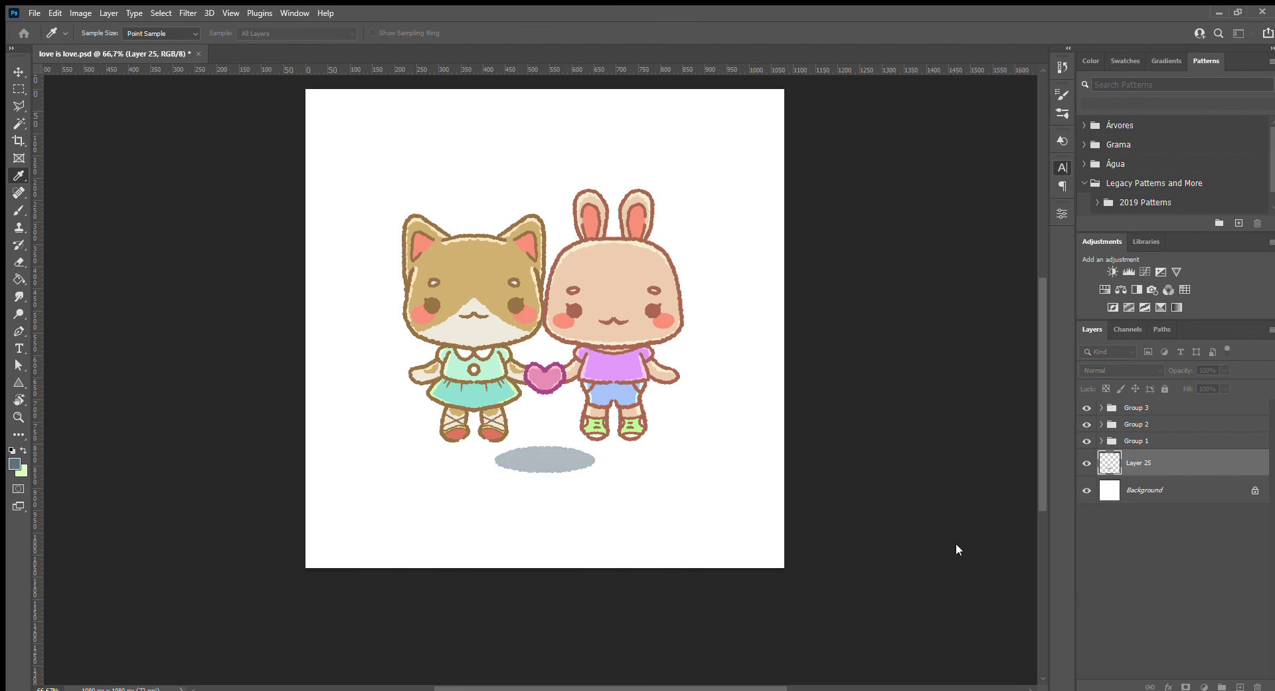
pyautogui.moveTo(561, 452)
pyautogui.mouseDown()
pyautogui.moveTo(621, 443)
pyautogui.moveTo(630, 429)
pyautogui.mouseUp()
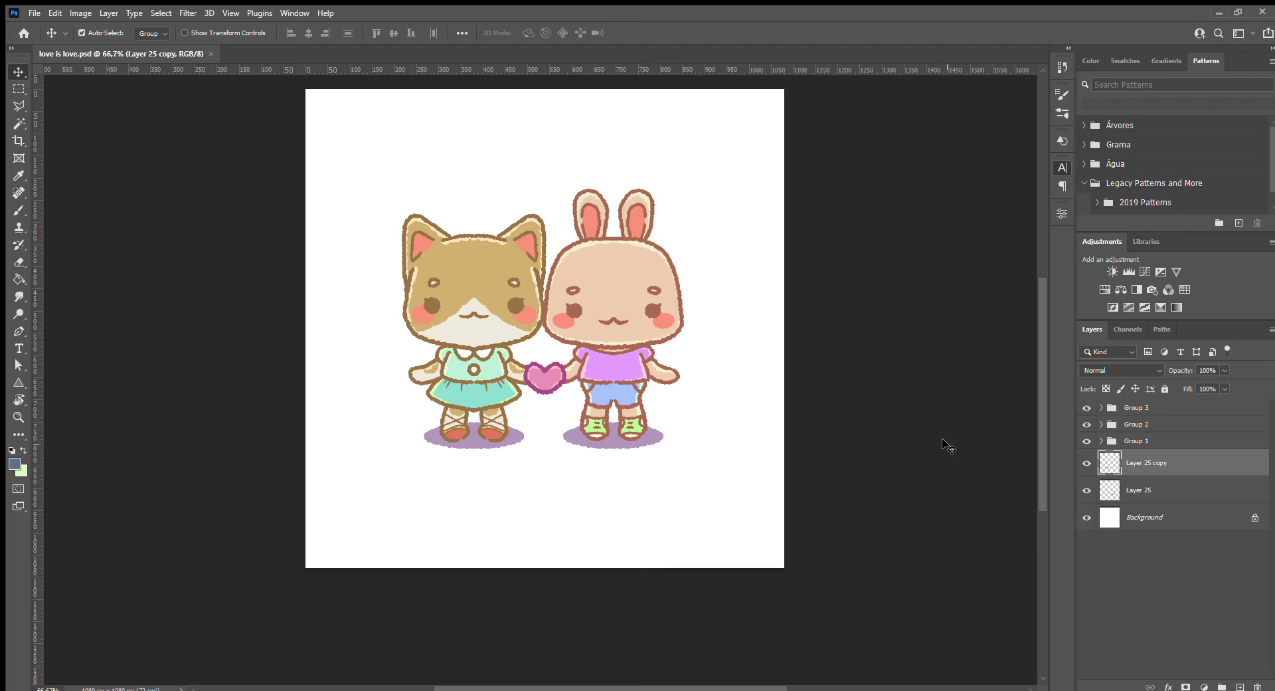
# Rename the top layer group to 'cat', alongside the bunny and heart groups
pyautogui.doubleClick(1137, 408)
pyautogui.write('cat')
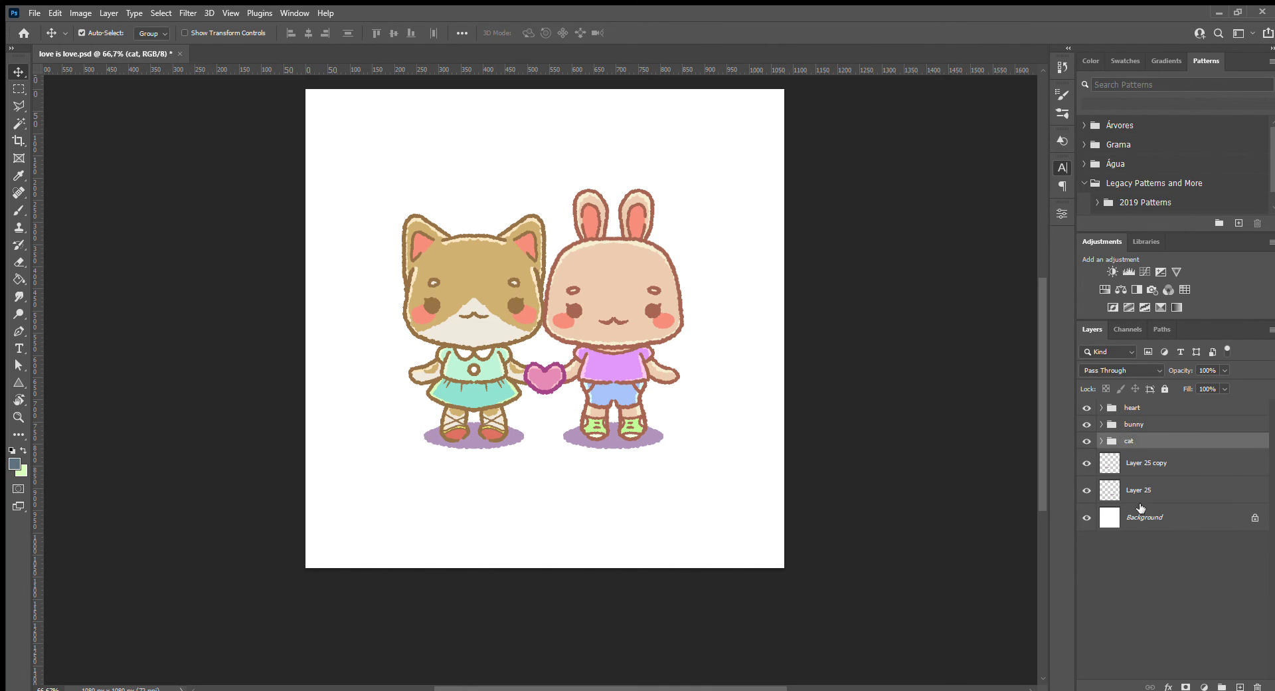
pyautogui.hotkey('ctrl', '-')
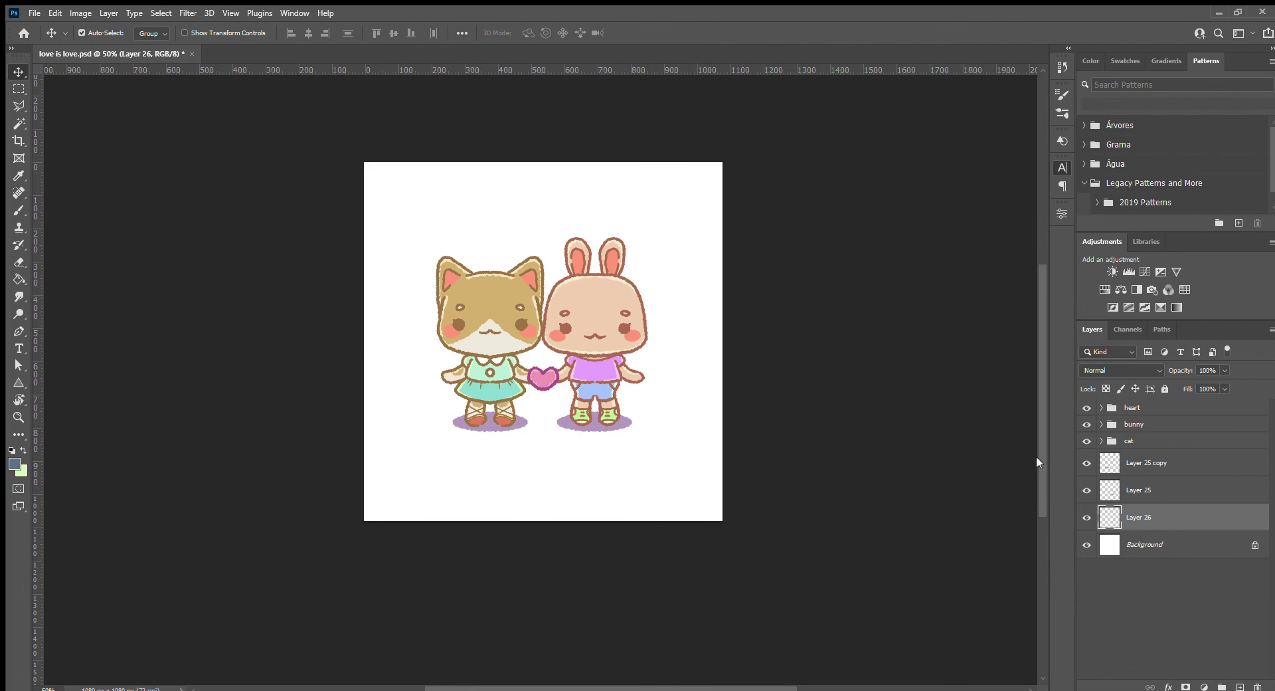
# Paint a light-green glow behind the characters, ringed by a mint cloud
pyautogui.press('i')
pyautogui.press('b')
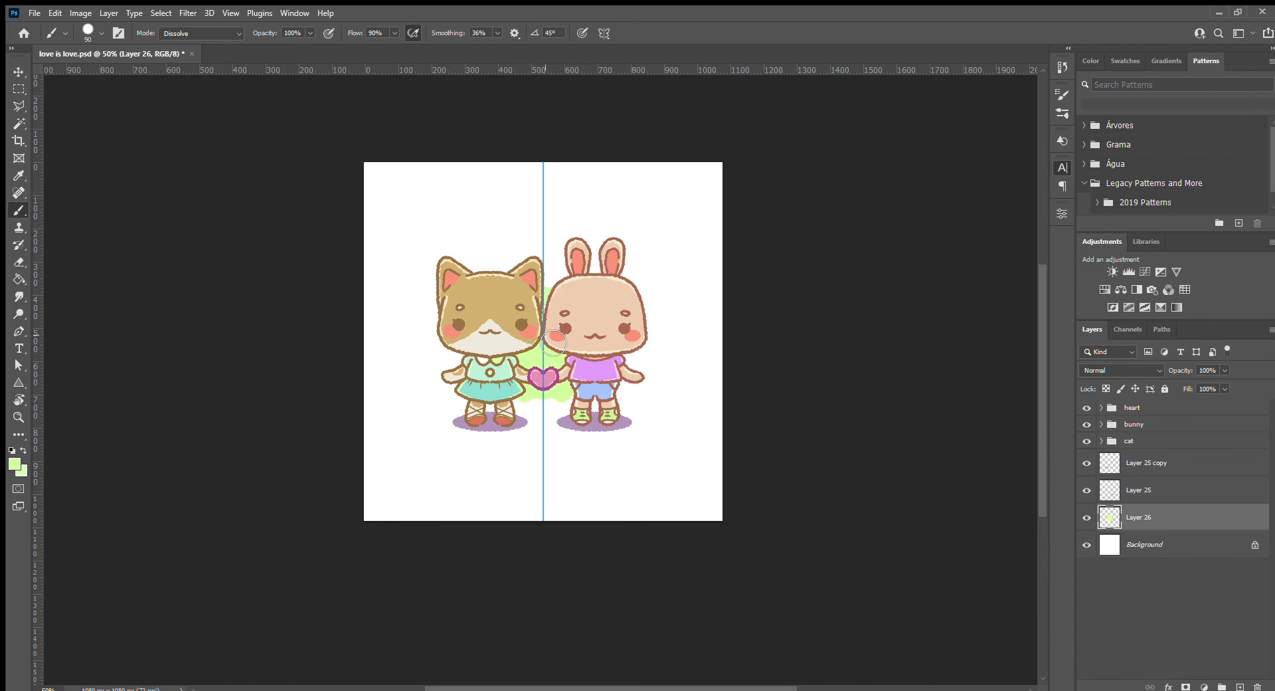
pyautogui.moveTo(550, 343); pyautogui.dragTo(532, 233)
pyautogui.press('i')
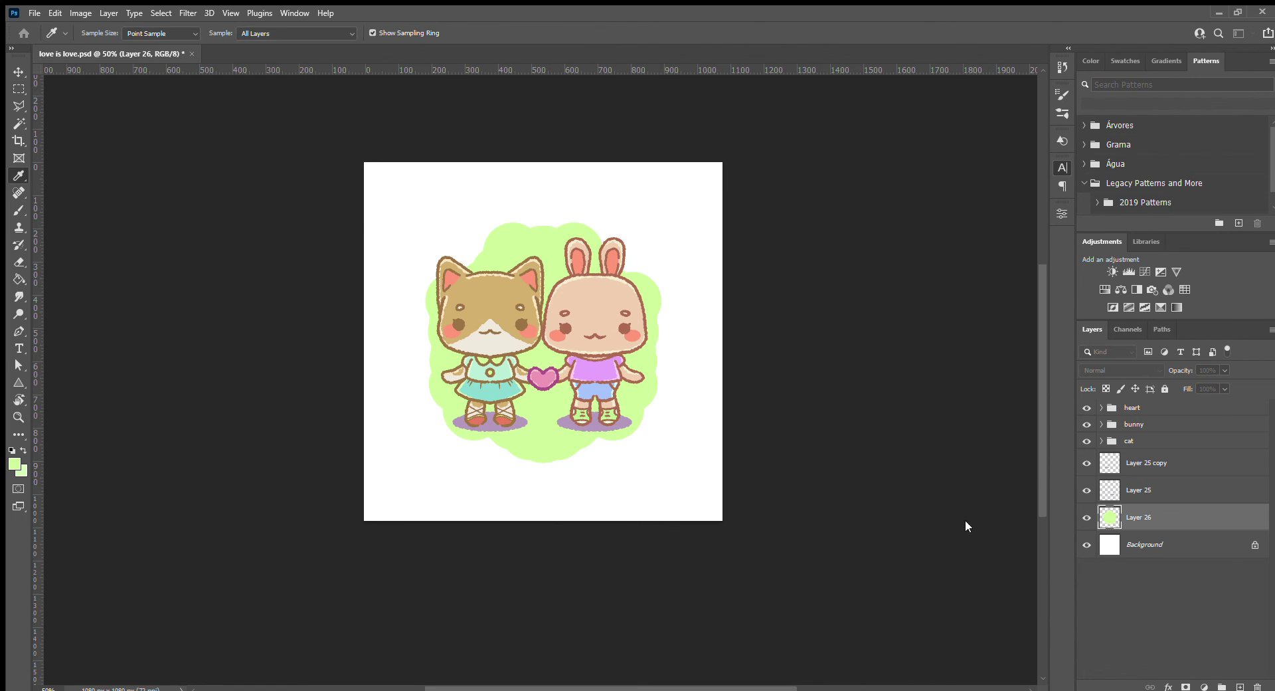
pyautogui.press('b')
pyautogui.moveTo(598, 219)
pyautogui.mouseDown()
pyautogui.moveTo(457, 302)
pyautogui.moveTo(425, 398)
pyautogui.mouseUp()
# Add a light-blue cloud ring, undoing a stray lavender stroke
pyautogui.press('i')
pyautogui.press('b')
pyautogui.moveTo(452, 193)
pyautogui.mouseDown()
pyautogui.moveTo(414, 350)
pyautogui.moveTo(504, 193)
pyautogui.mouseUp()
pyautogui.press('i')
pyautogui.click(490, 422)
pyautogui.press('b')
pyautogui.moveTo(465, 153); pyautogui.dragTo(489, 568)
pyautogui.hotkey('ctrl', 'z')
# Paint a lavender cloud border around the edges and pink canvas corners
pyautogui.press('i')
pyautogui.press('b')
pyautogui.moveTo(465, 169)
pyautogui.mouseDown()
pyautogui.moveTo(398, 460)
pyautogui.moveTo(401, 515)
pyautogui.mouseUp()
pyautogui.press('i')
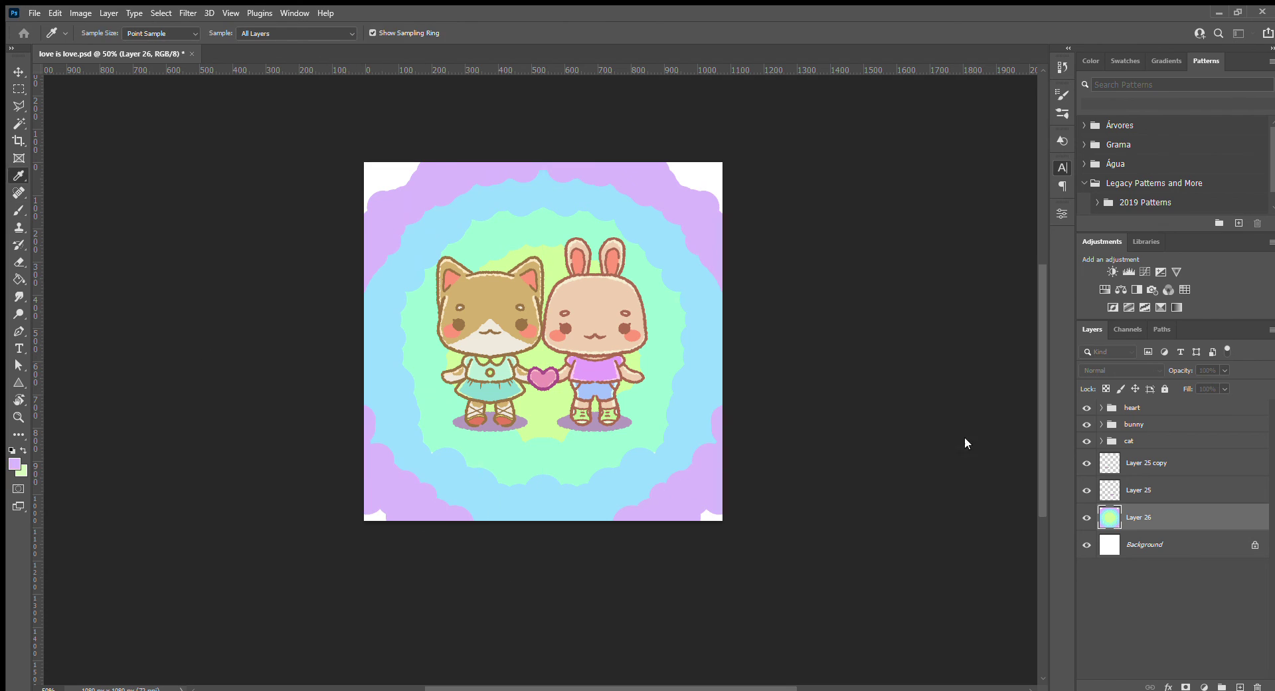
pyautogui.press('b')
pyautogui.moveTo(378, 173); pyautogui.dragTo(399, 518)
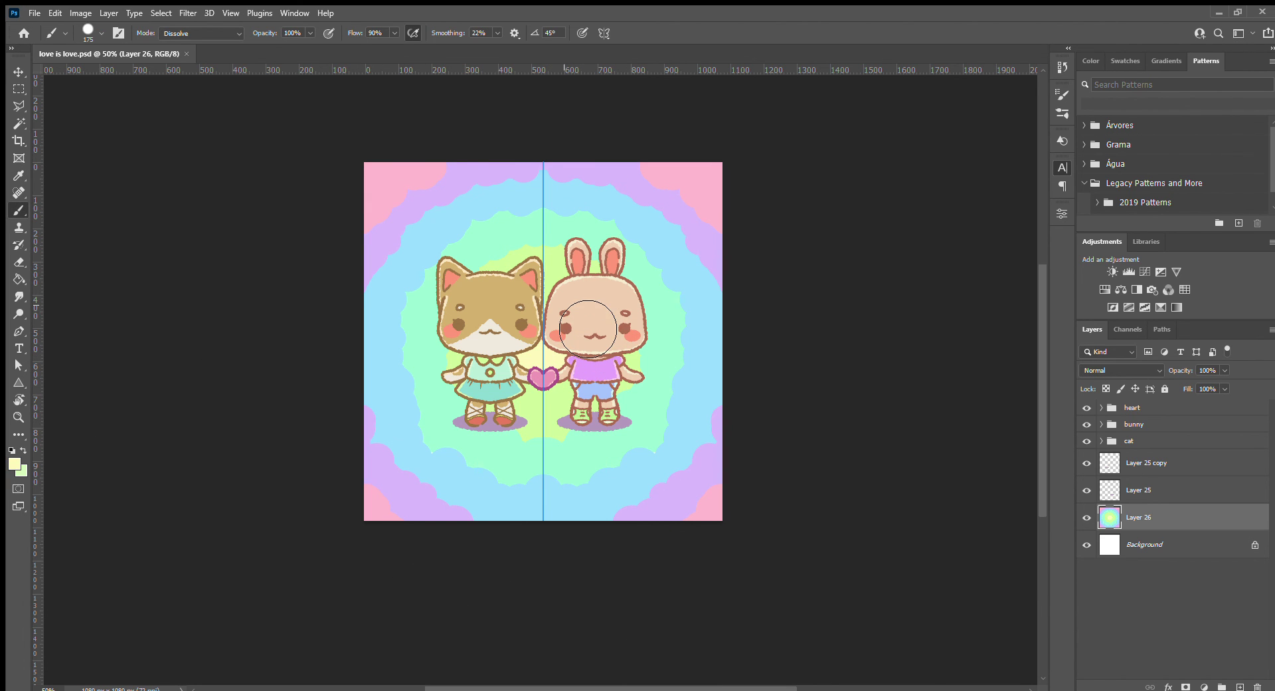
# Type the title 'Love is love', colour it orange and centre it above the characters
pyautogui.write('tLove')
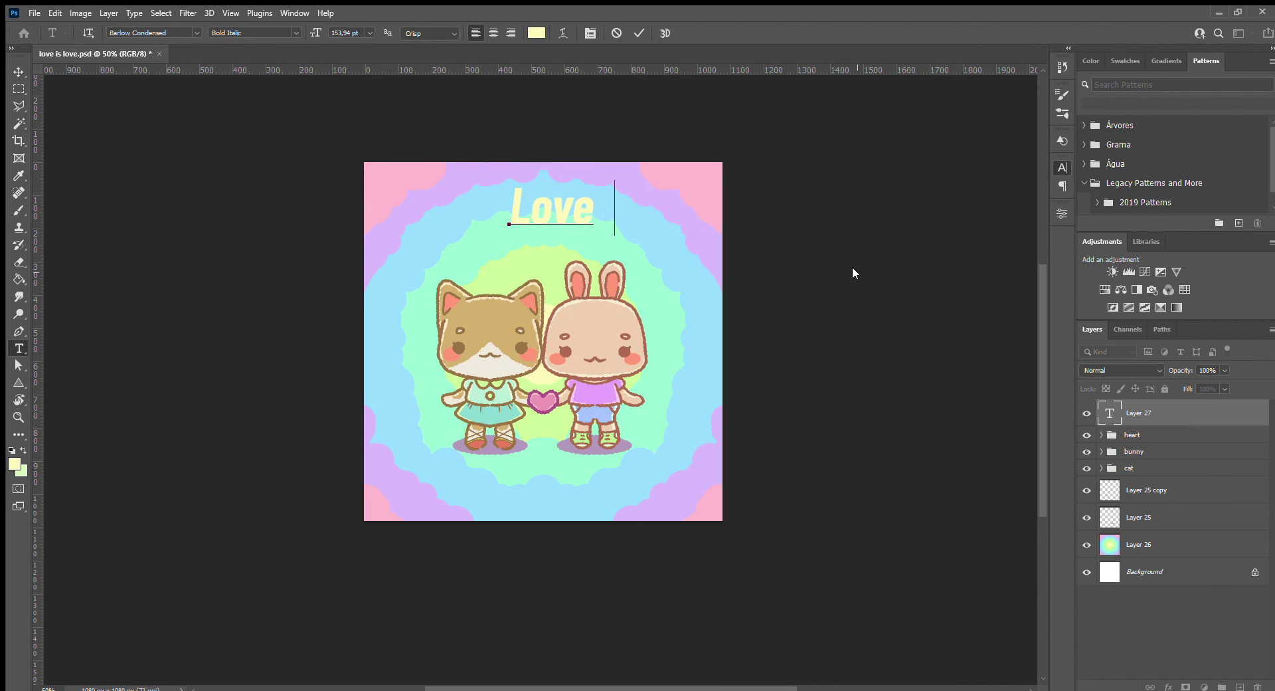
pyautogui.write(' is love')
pyautogui.hotkey('ctrl', 'Return')
pyautogui.press('v')
pyautogui.moveTo(505, 207); pyautogui.dragTo(540, 207)
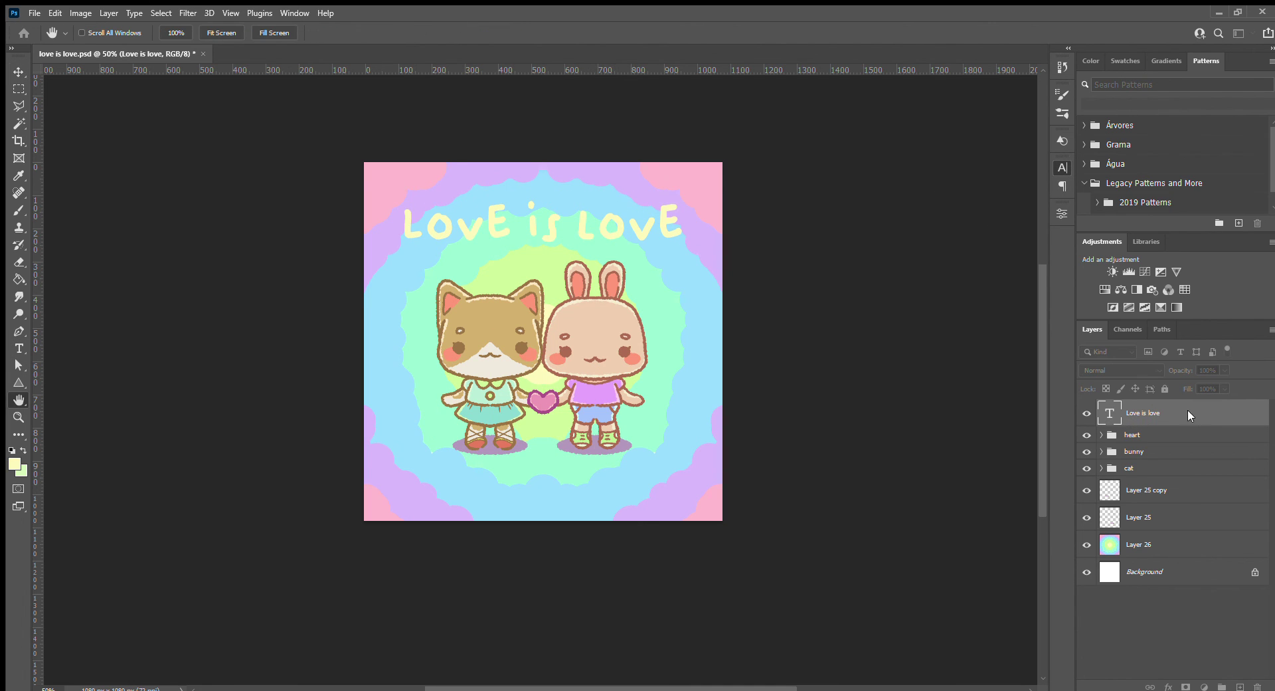
pyautogui.press('i')
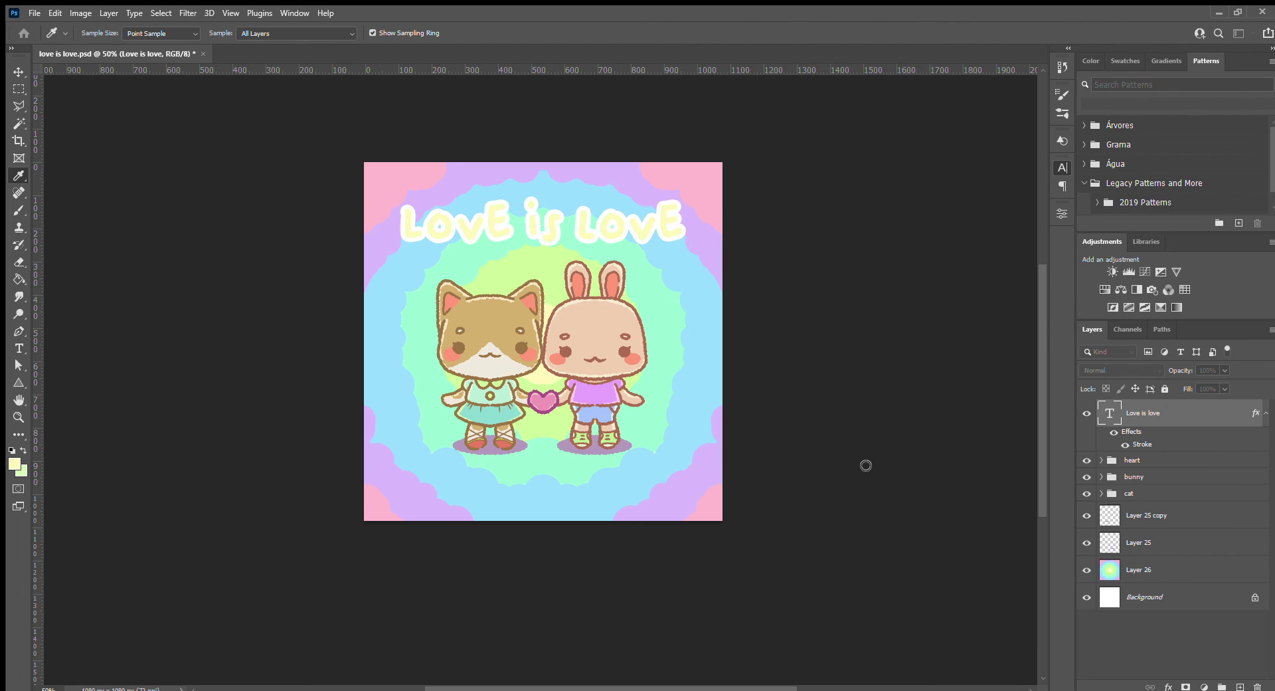
pyautogui.press('v')
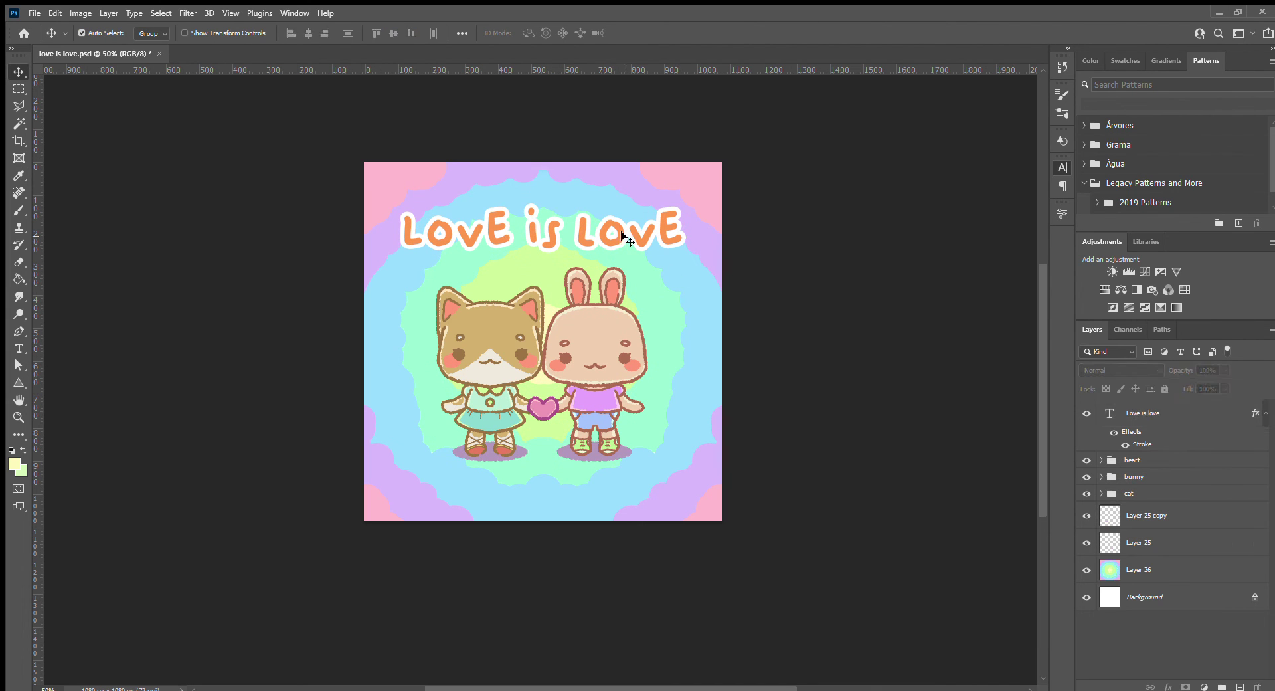
pyautogui.moveTo(1010, 396); pyautogui.dragTo(975, 356)
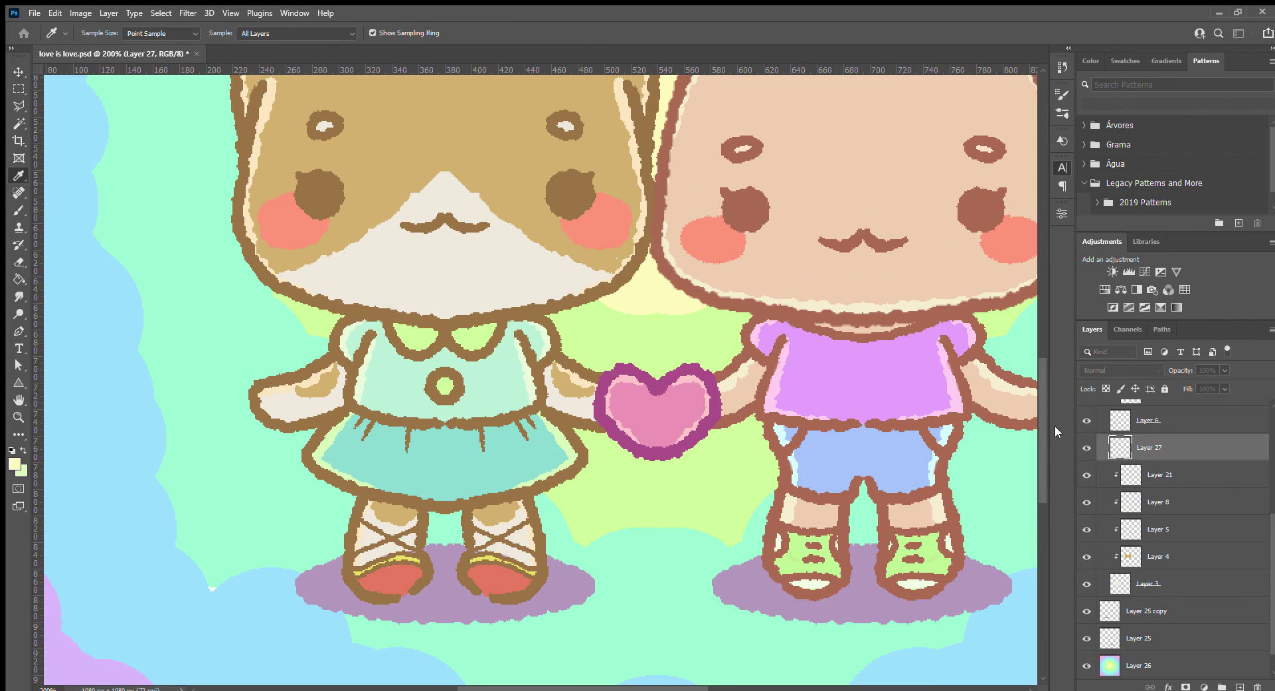
# Brush off-white shine on the cat's collar and button, then fit the whole illustration on screen
pyautogui.click(463, 220)
pyautogui.press('b')
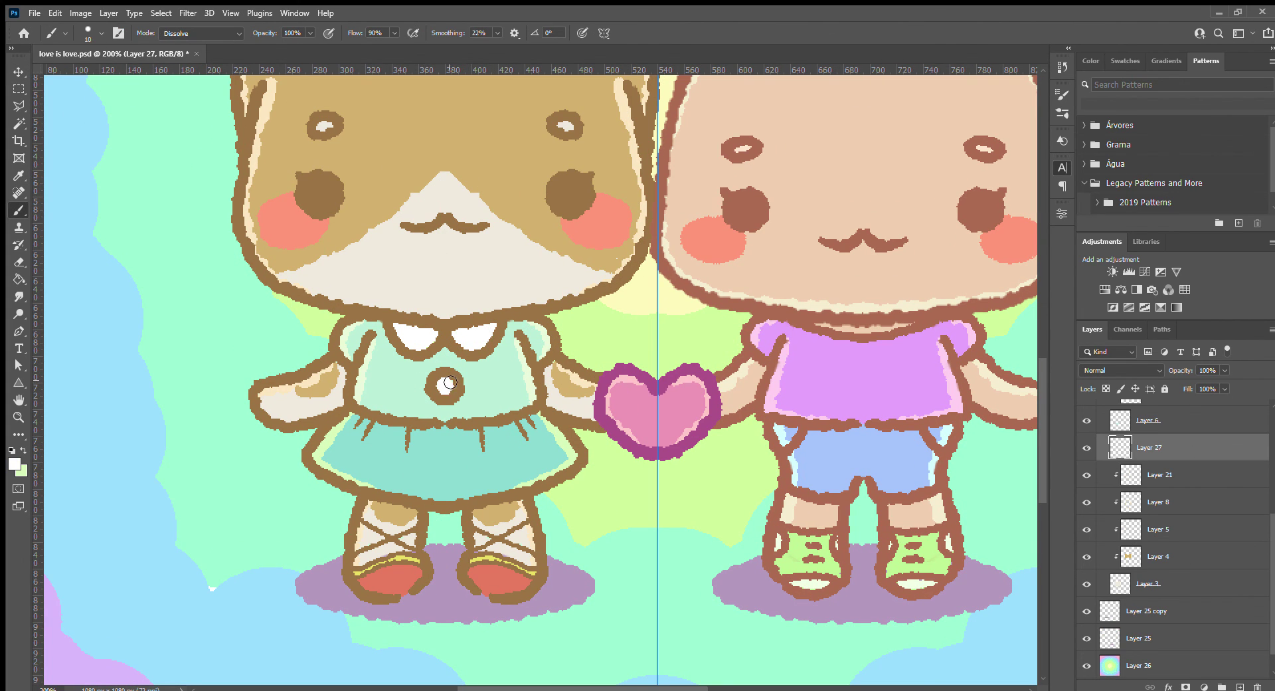
pyautogui.hotkey('ctrl', '0')
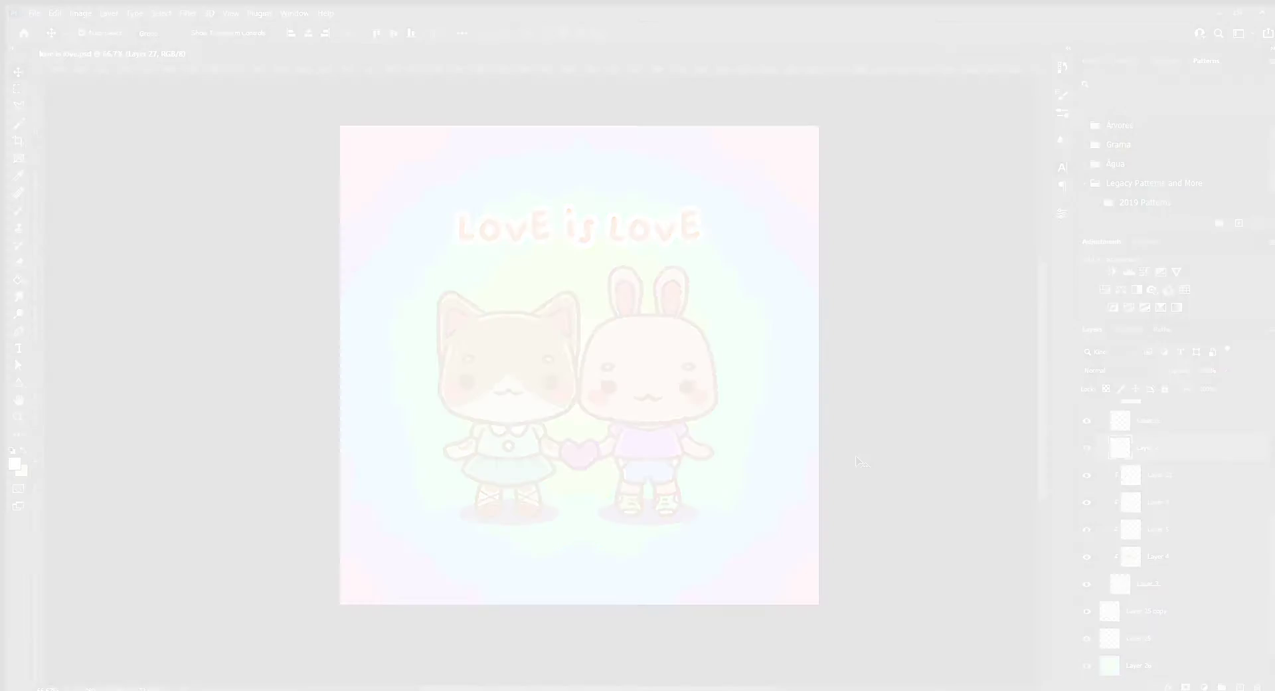